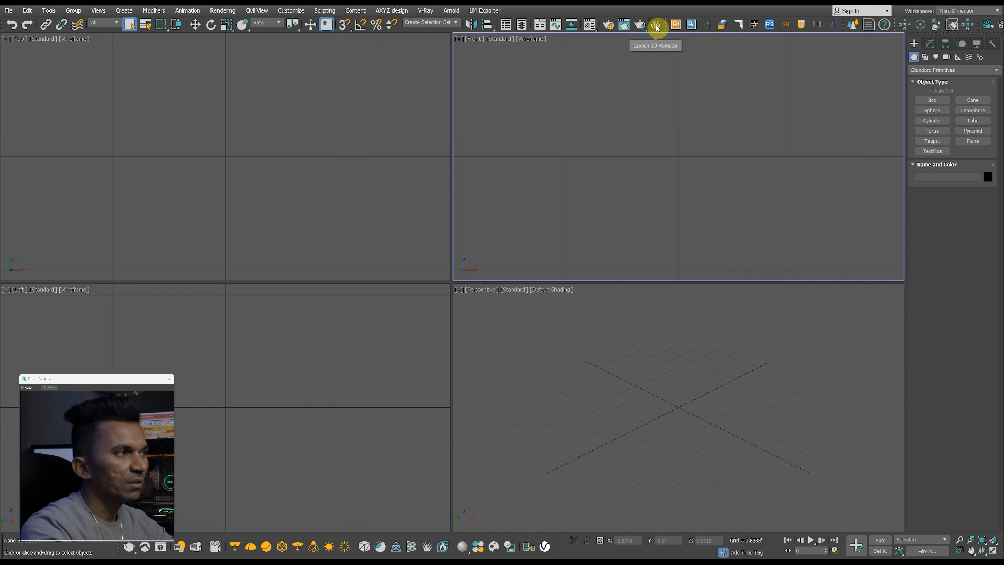
# Launch 3D Hamster and bring up its 3D model library
pyautogui.click(657, 26)
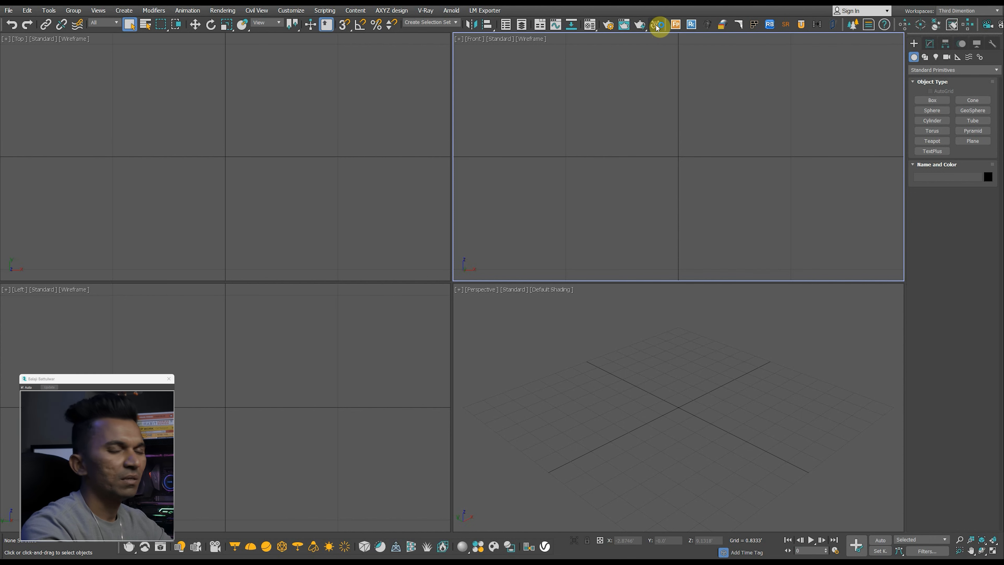
pyautogui.click(233, 221)
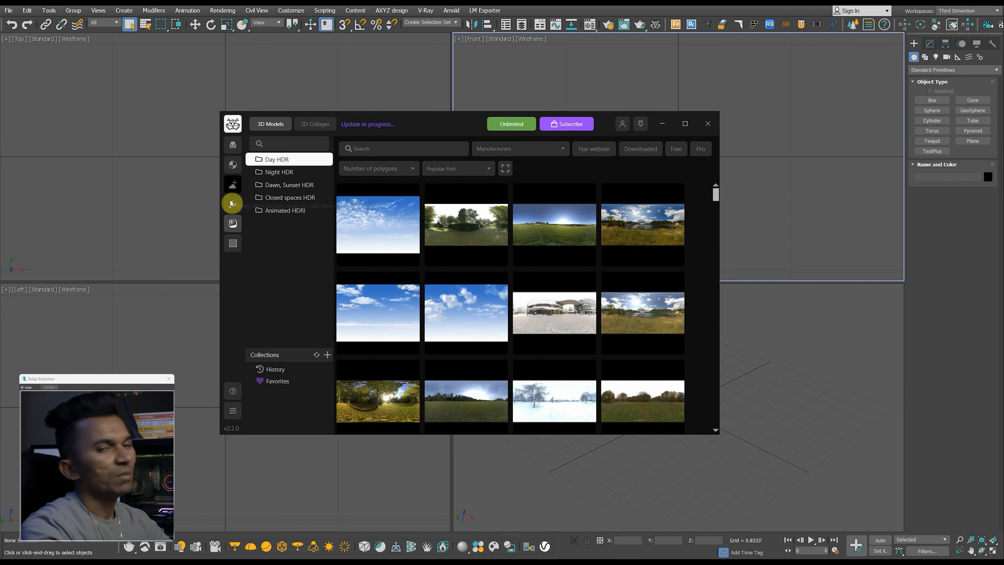
pyautogui.click(233, 147)
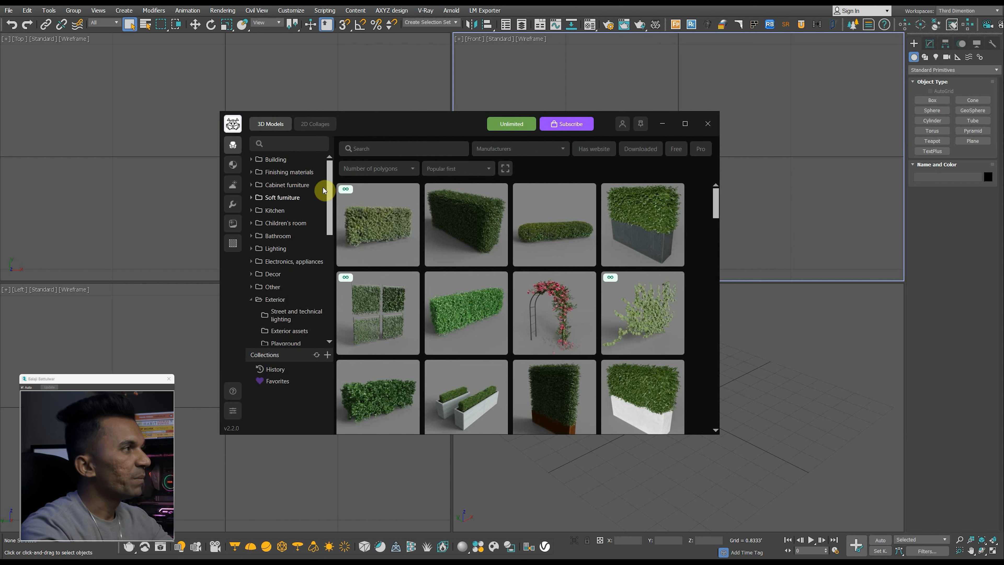
# Collapse the Exterior category, open the Windows models under Building, and maximize the library window
pyautogui.click(250, 302)
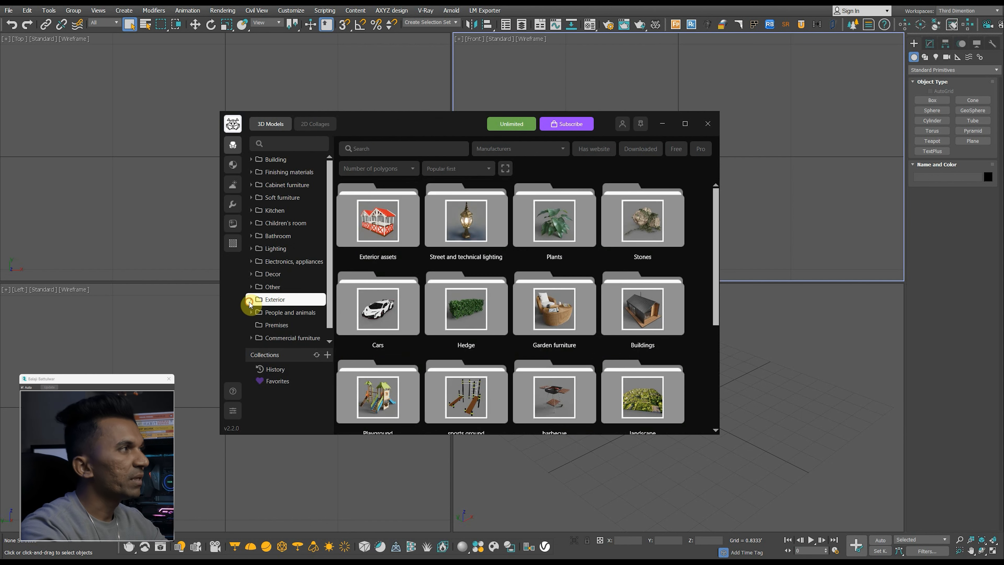
pyautogui.click(269, 159)
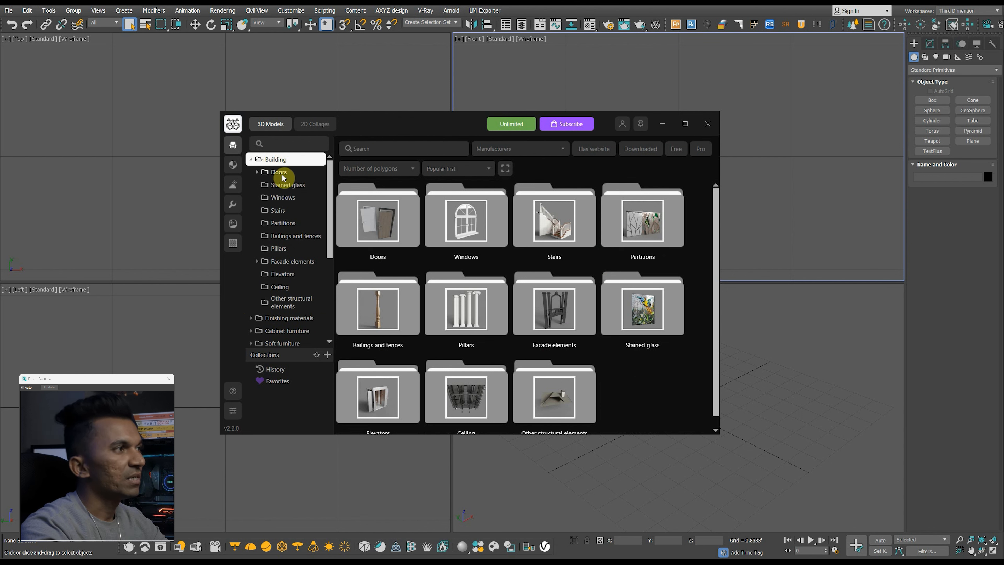
pyautogui.click(283, 186)
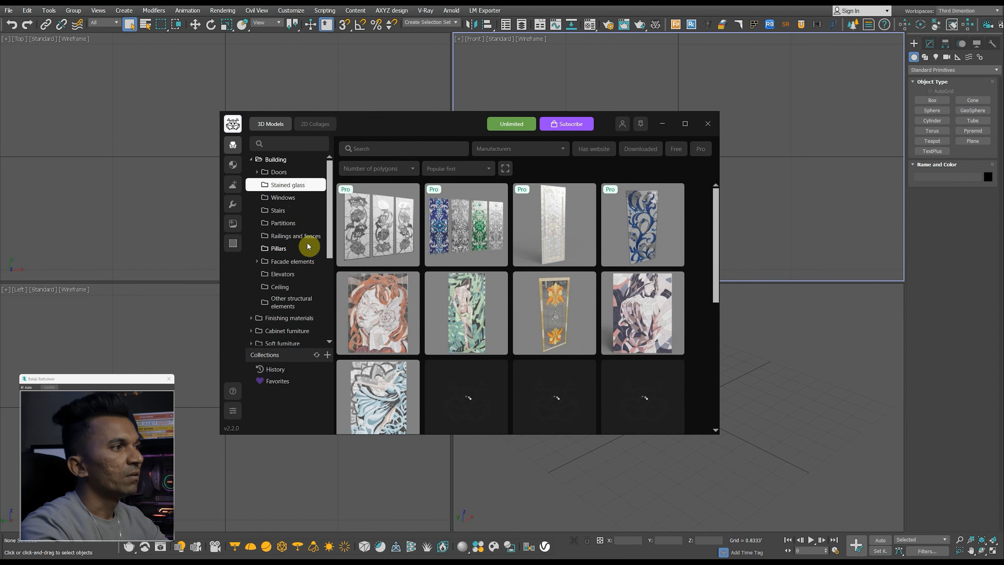
pyautogui.click(274, 198)
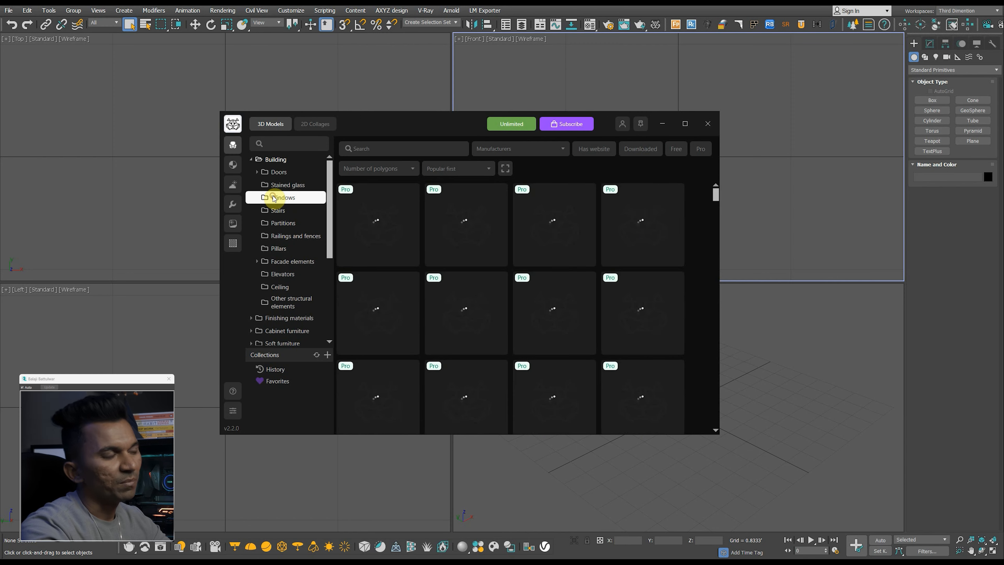
pyautogui.click(685, 124)
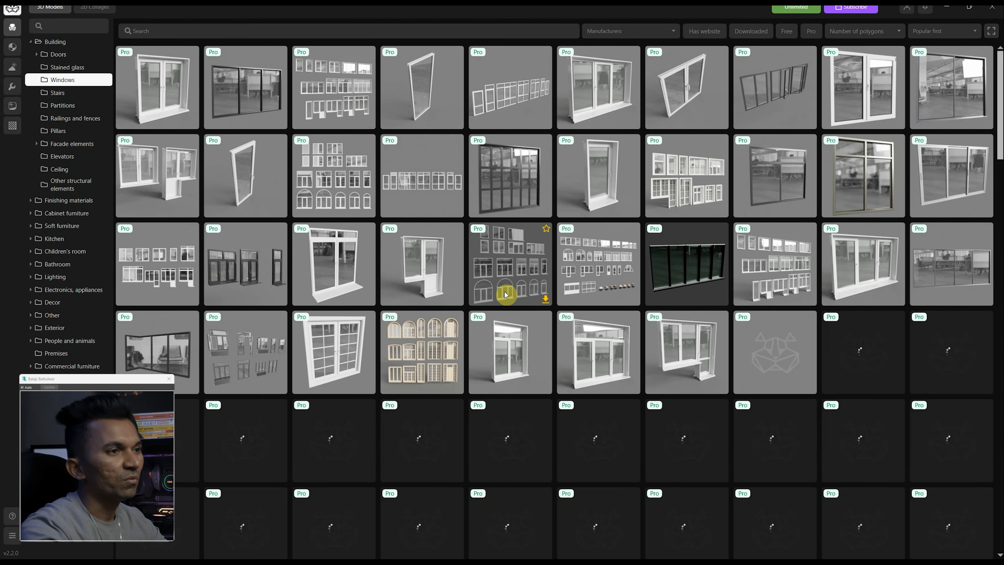
# Look through the available window models in the Building category
pyautogui.scroll(-3, 504, 291)
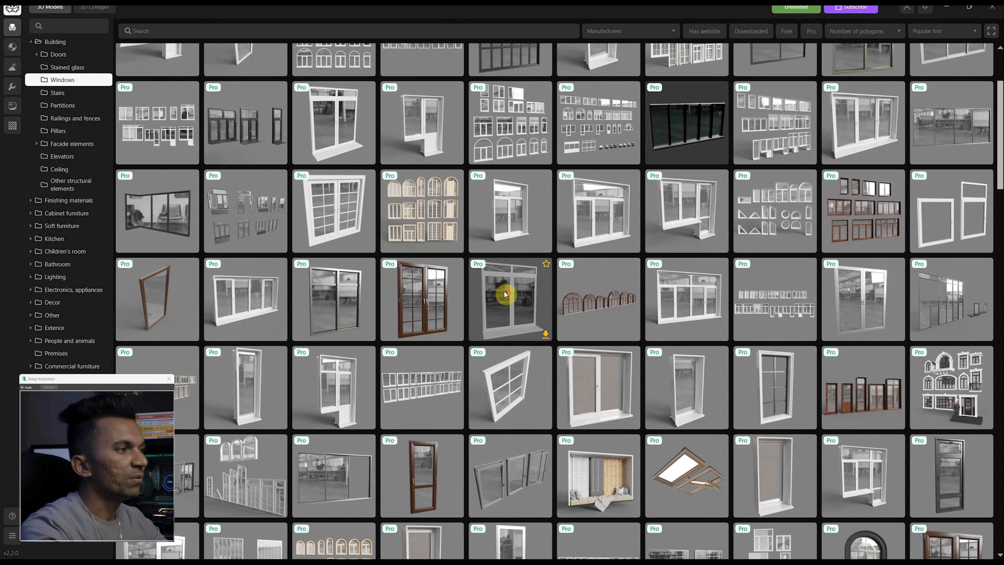
pyautogui.scroll(-1, 507, 293)
pyautogui.scroll(-5, 505, 293)
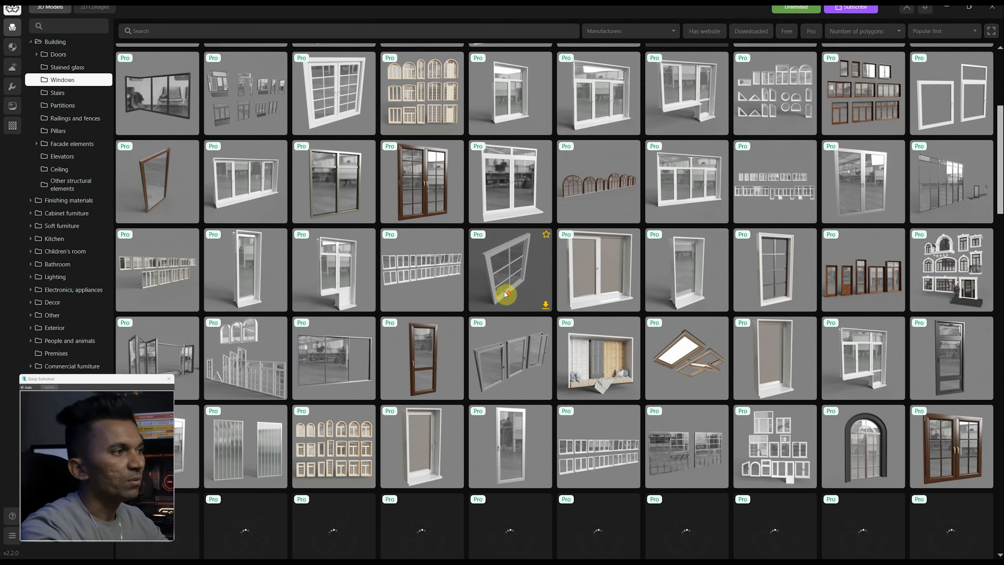
pyautogui.scroll(-1, 506, 294)
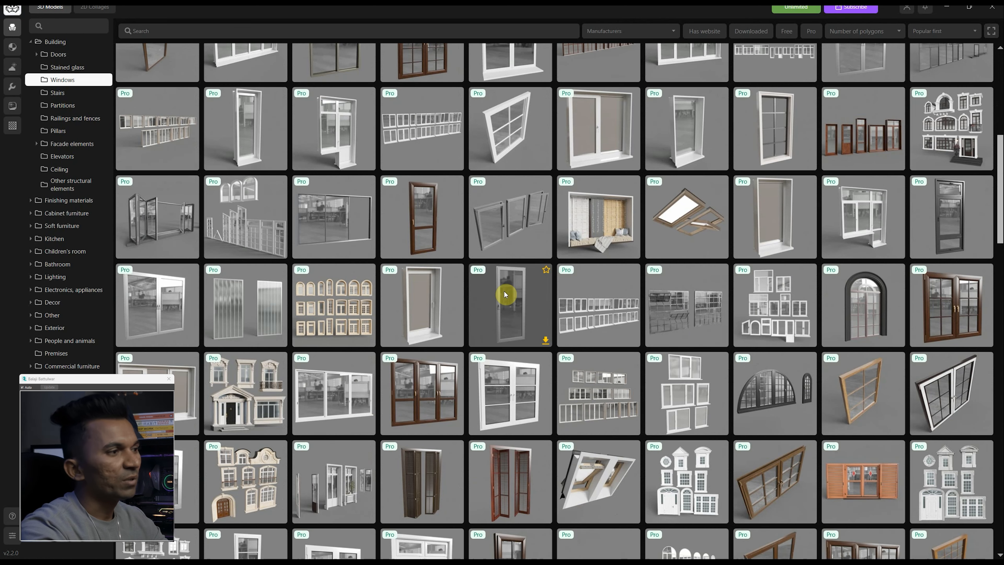
pyautogui.scroll(-2, 505, 293)
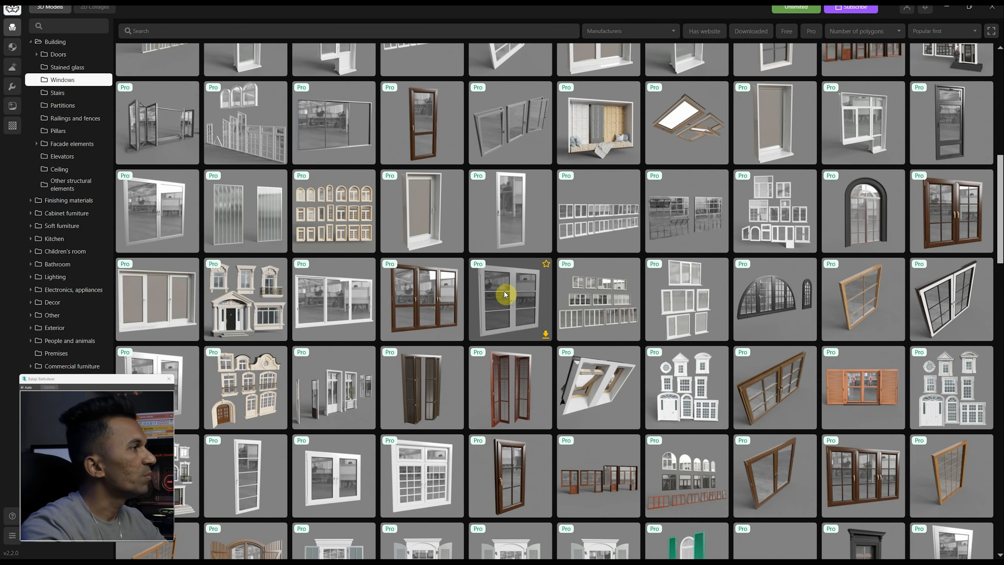
pyautogui.scroll(-3, 505, 294)
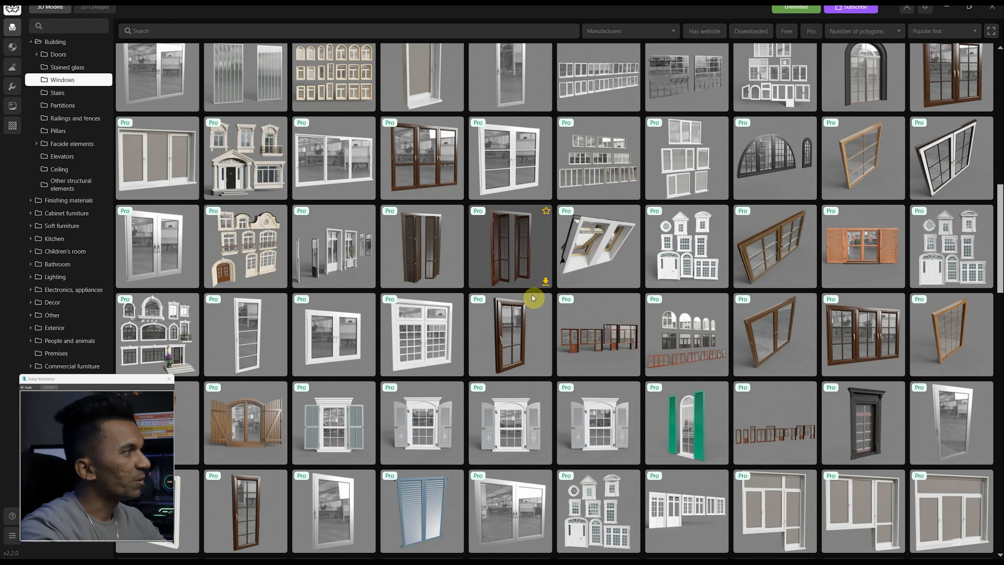
pyautogui.scroll(-5, 532, 298)
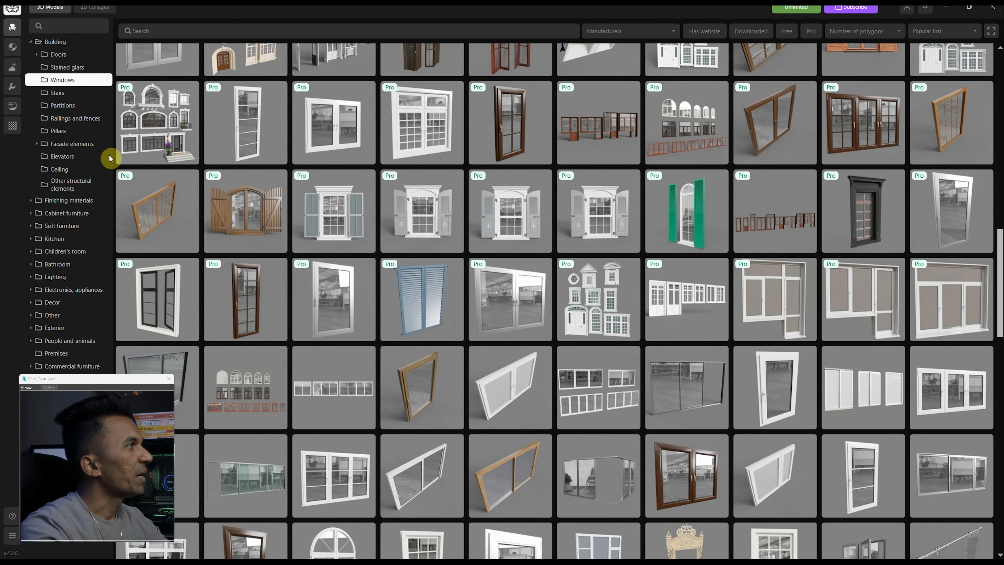
# View the Partitions, Pillars and Ceiling models in the Building category
pyautogui.click(58, 109)
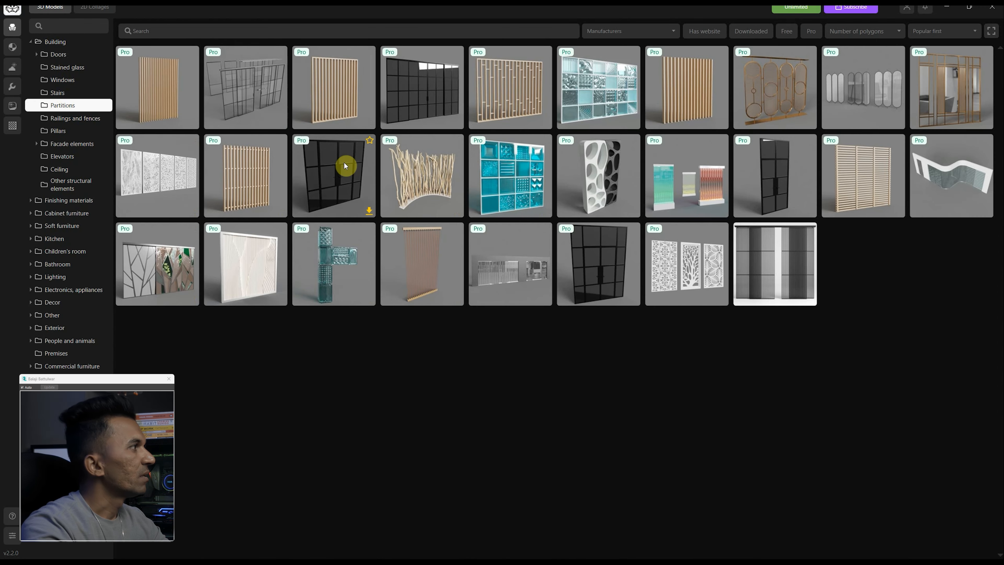
pyautogui.click(66, 130)
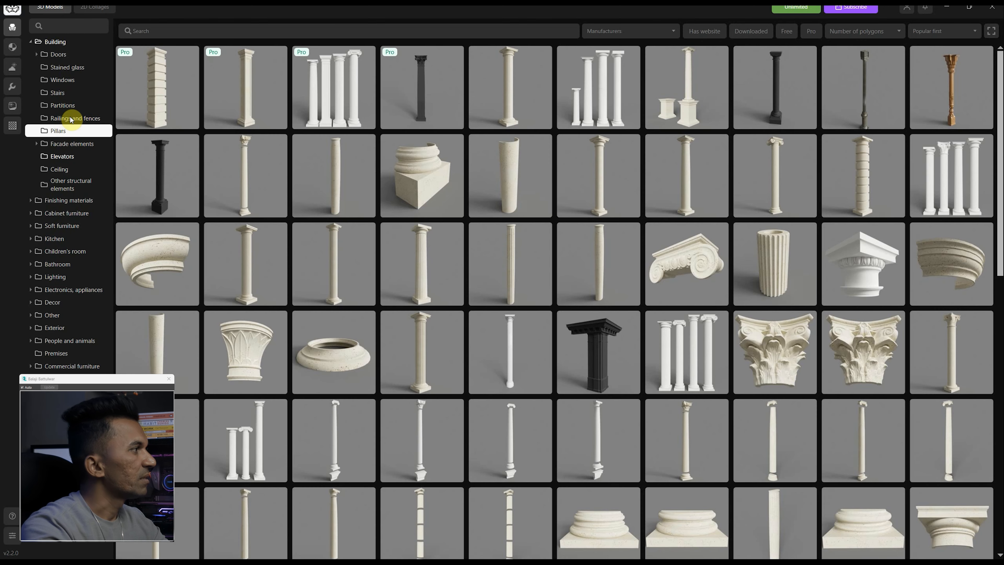
pyautogui.click(60, 168)
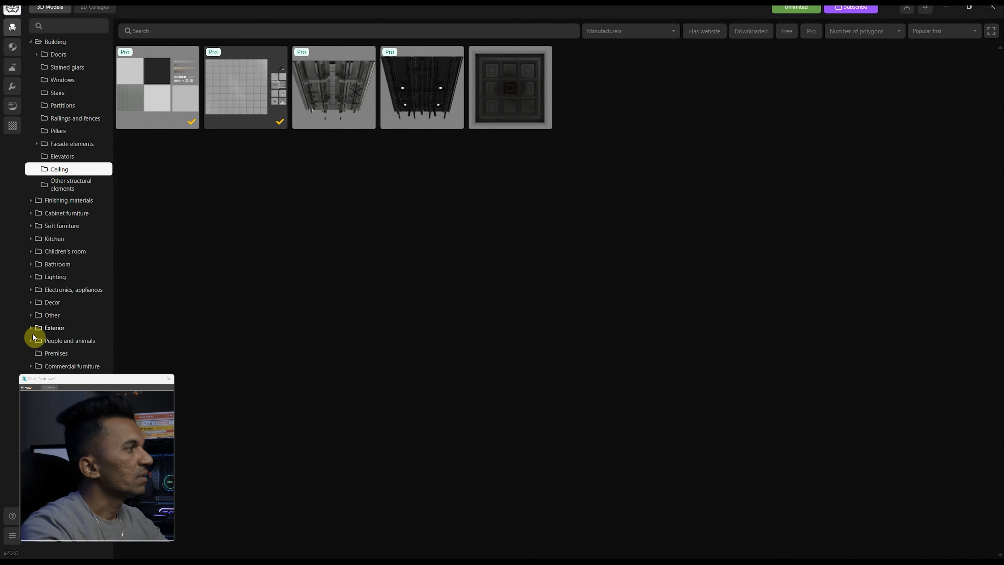
# Expand the Exterior category and browse its Street and technical lighting, Exterior assets and Playground models
pyautogui.click(33, 331)
pyautogui.click(70, 344)
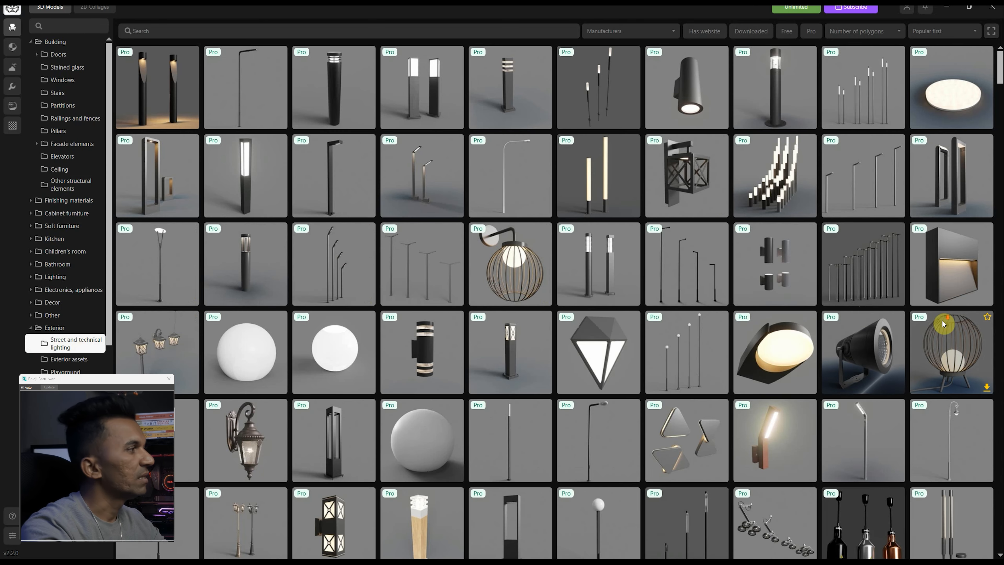
pyautogui.scroll(-3, 943, 320)
pyautogui.scroll(2, 946, 324)
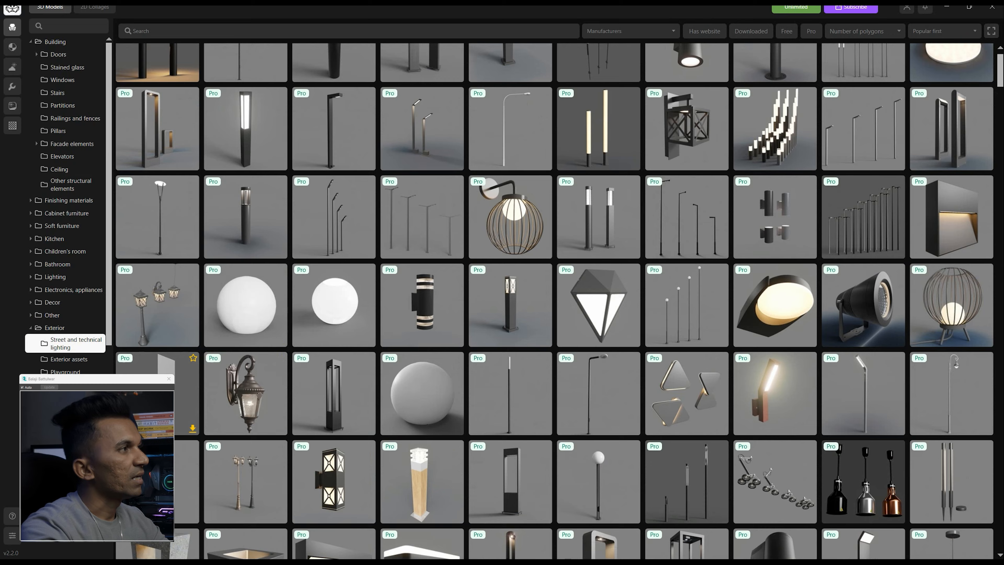
pyautogui.click(68, 358)
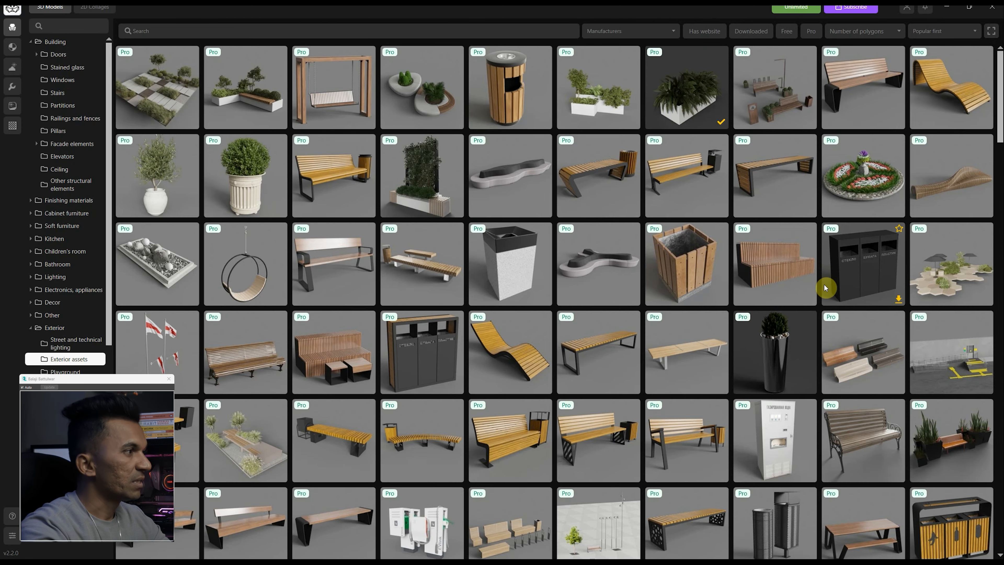
pyautogui.click(57, 371)
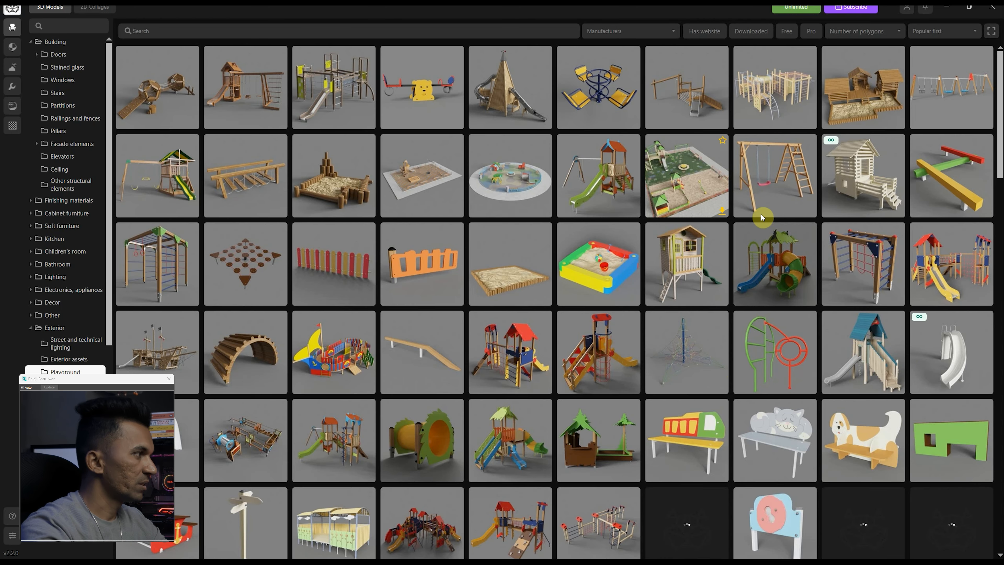
# Browse the Garden furniture and Hedge models in the Exterior category
pyautogui.click(54, 327)
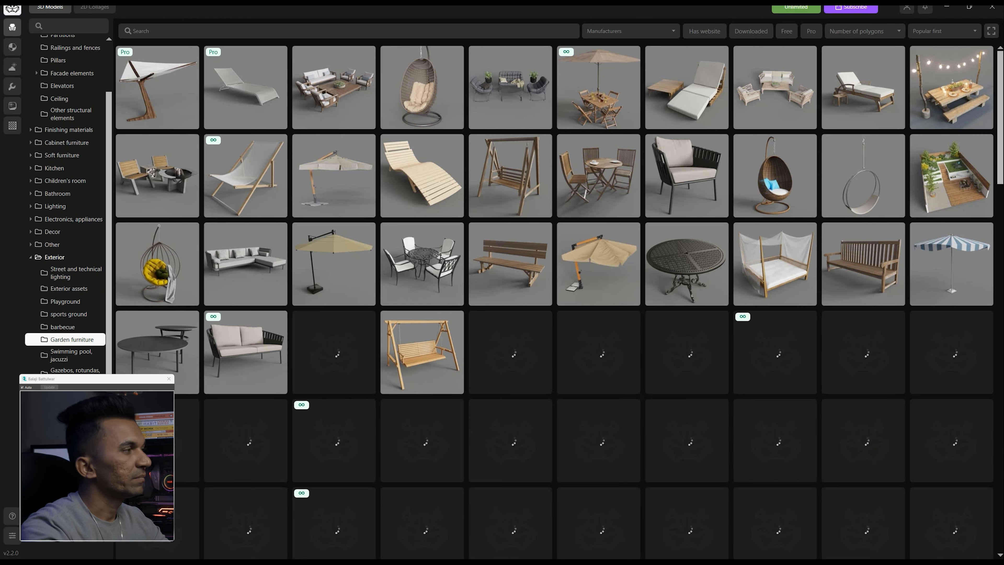
pyautogui.click(685, 293)
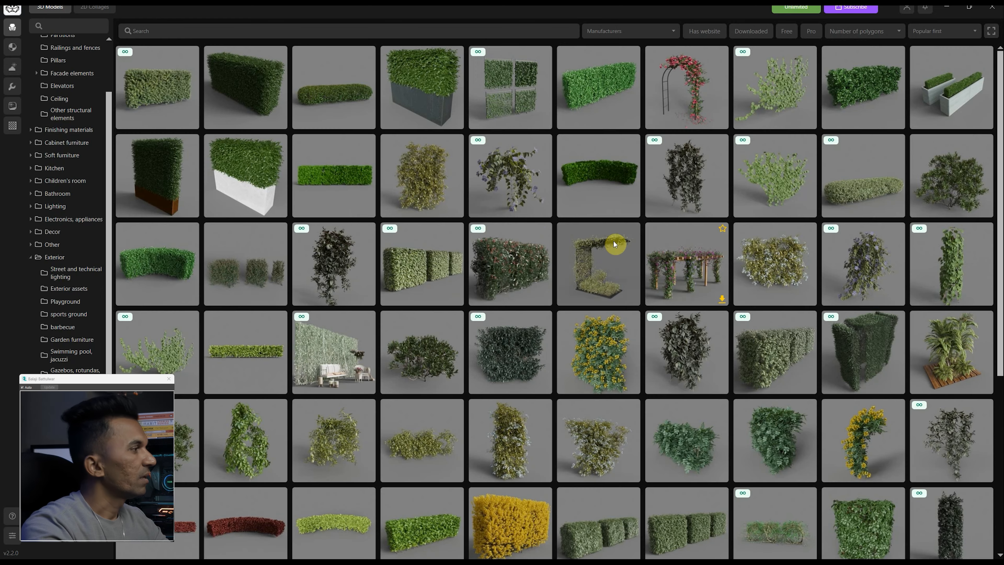
pyautogui.scroll(-2, 795, 318)
pyautogui.scroll(-1, 797, 320)
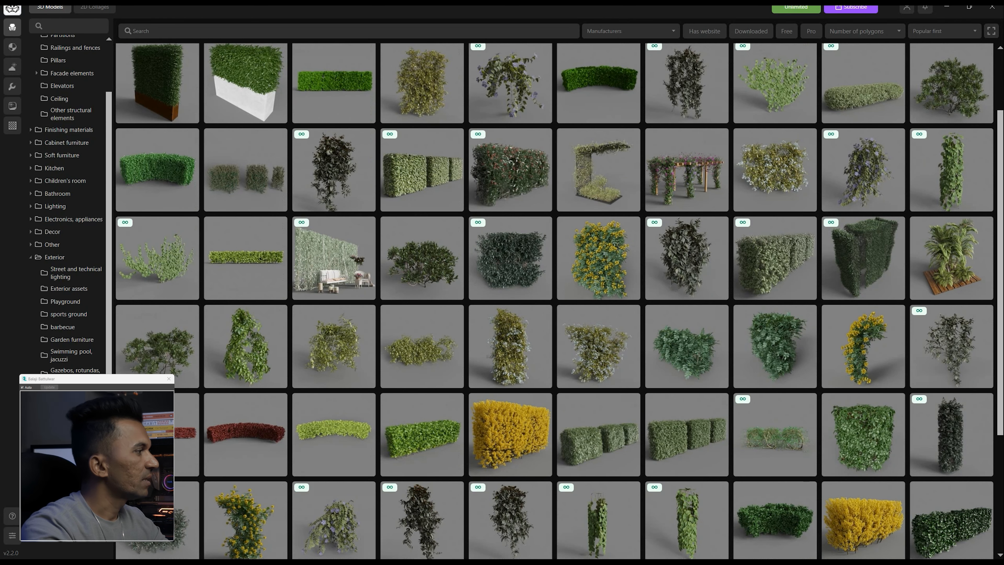
# View the Garden decor, inventory models and look through the Fences models in the Exterior category
pyautogui.click(67, 427)
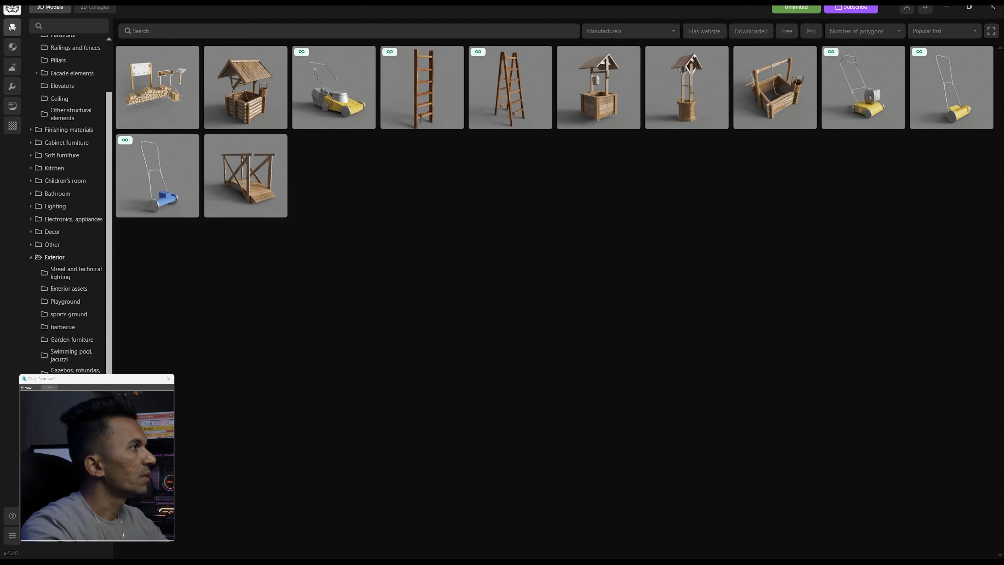
pyautogui.click(67, 440)
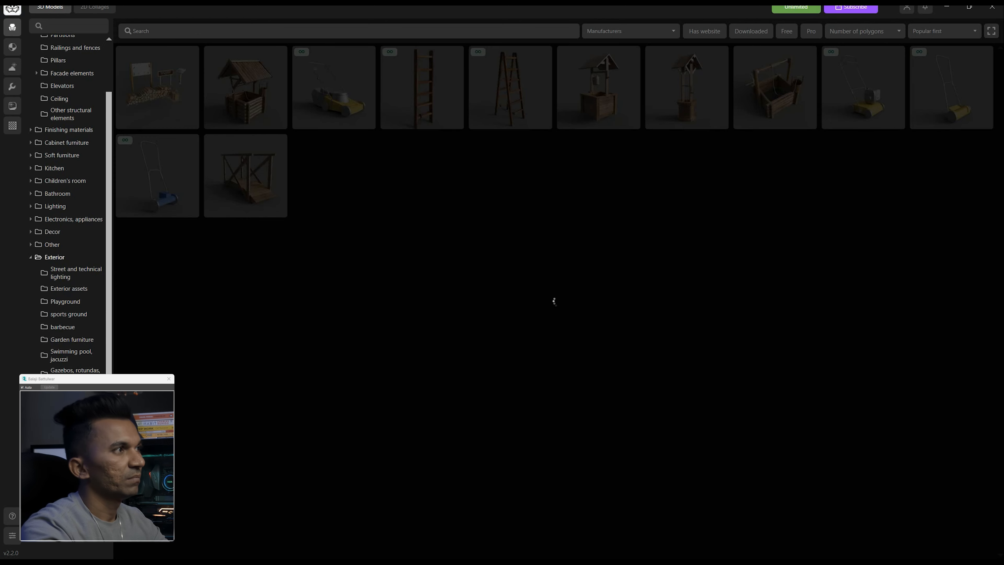
pyautogui.scroll(-2, 600, 277)
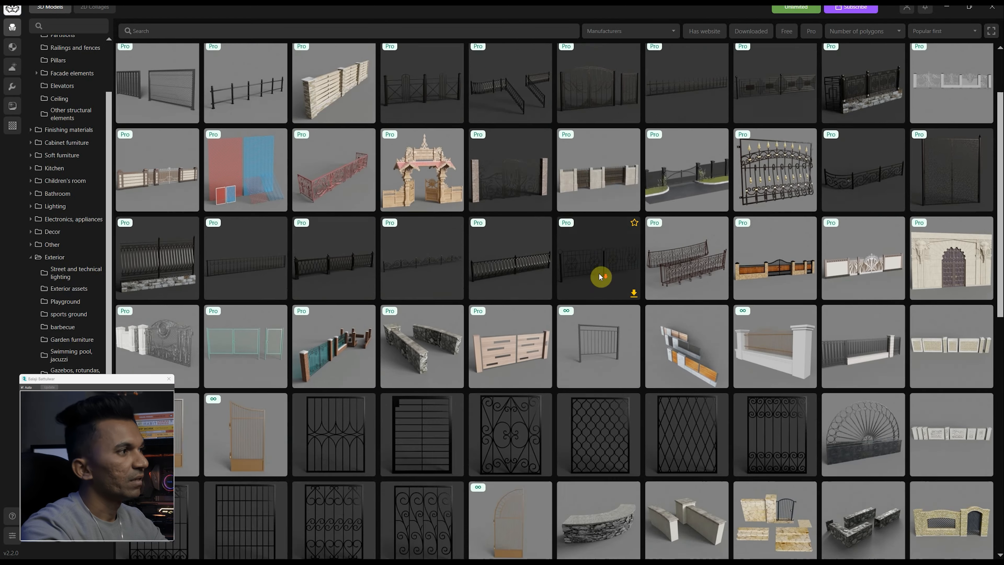
pyautogui.scroll(-10, 601, 277)
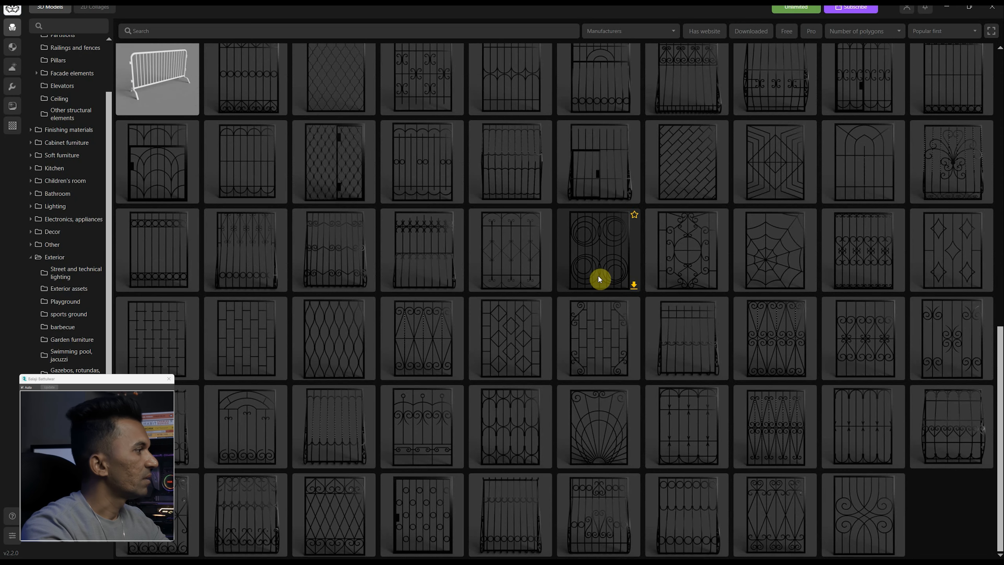
pyautogui.scroll(-5, 65, 348)
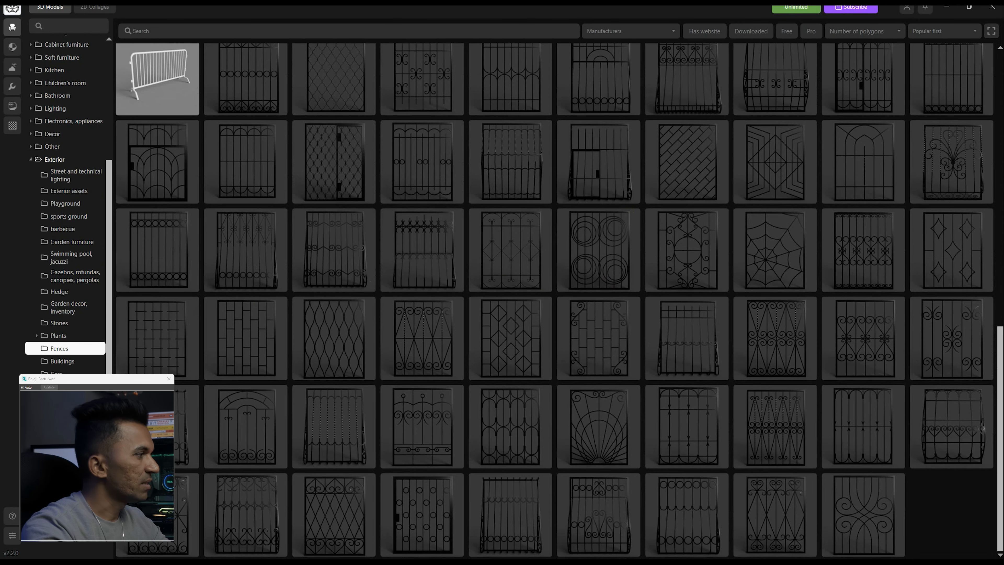
# Open the room models, download the rectangular room with windows, minimize the library and place the room in the Perspective viewport
pyautogui.click(60, 348)
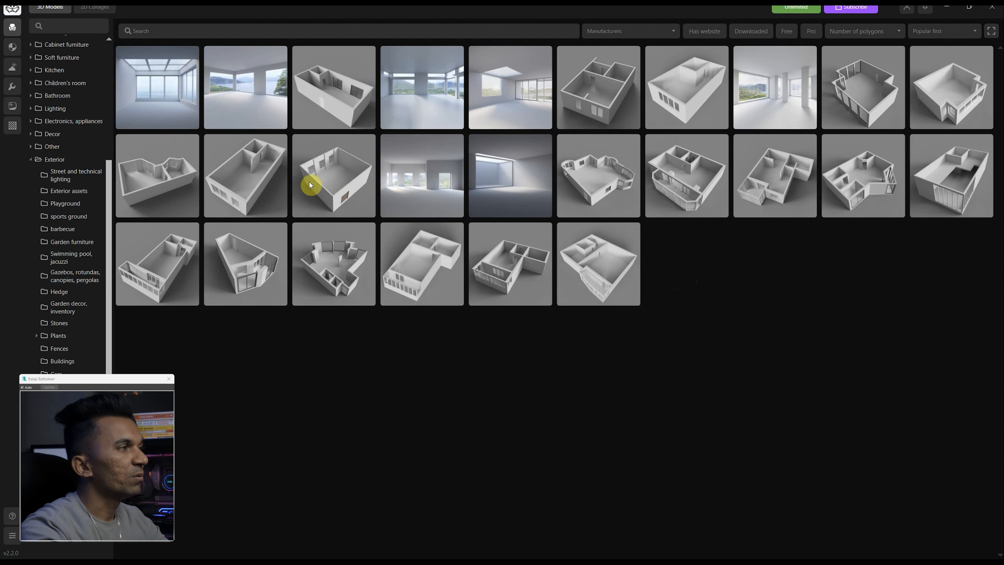
pyautogui.click(371, 214)
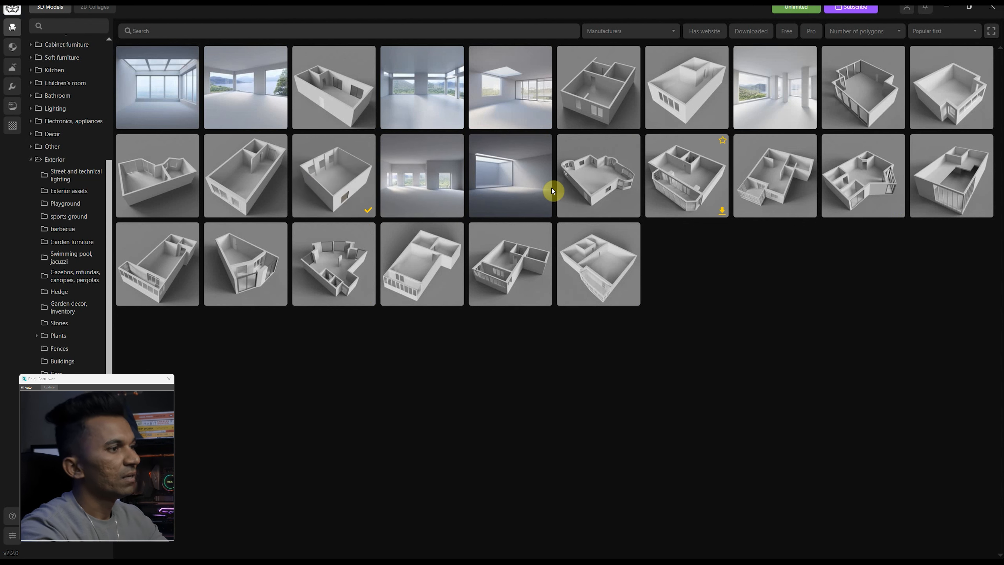
pyautogui.click(947, 8)
pyautogui.click(692, 386)
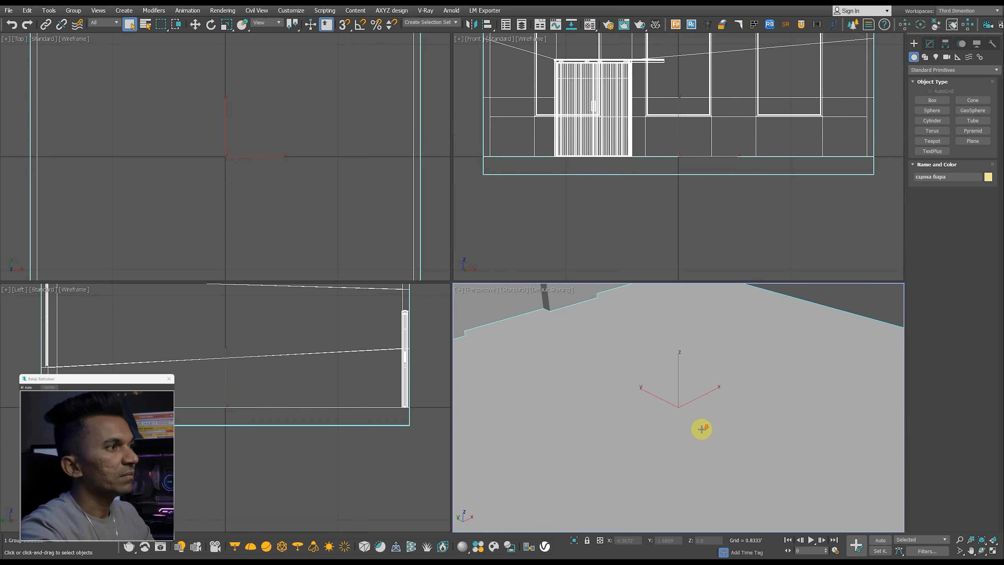
# Maximize the Perspective viewport and examine the placed room's walls, windows and door from several angles
pyautogui.scroll(-1, 701, 428)
pyautogui.hotkey('alt', 'w')
pyautogui.scroll(-4, 623, 397)
pyautogui.scroll(-6, 633, 384)
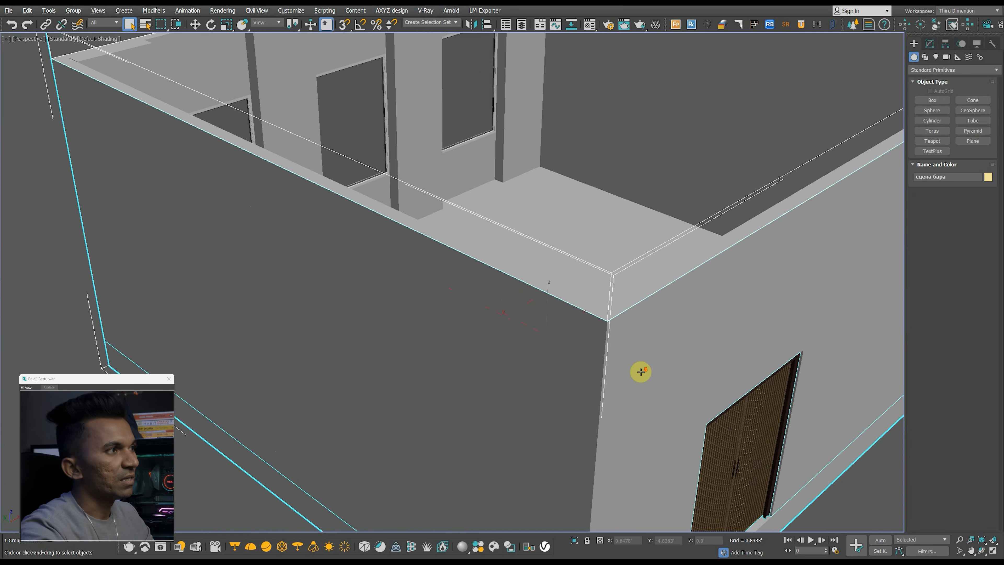
pyautogui.moveTo(641, 372)
pyautogui.keyDown('alt'); pyautogui.mouseDown(button='middle')
pyautogui.moveTo(671, 343)
pyautogui.moveTo(538, 343)
pyautogui.mouseUp(button='middle'); pyautogui.keyUp('alt')
pyautogui.scroll(4, 545, 280)
pyautogui.scroll(3, 426, 215)
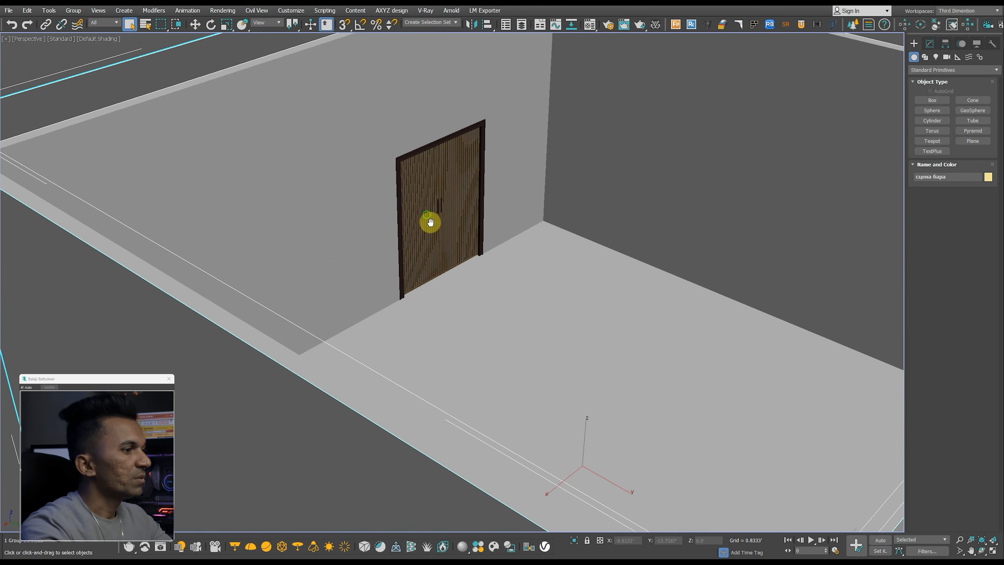
pyautogui.scroll(-10, 448, 294)
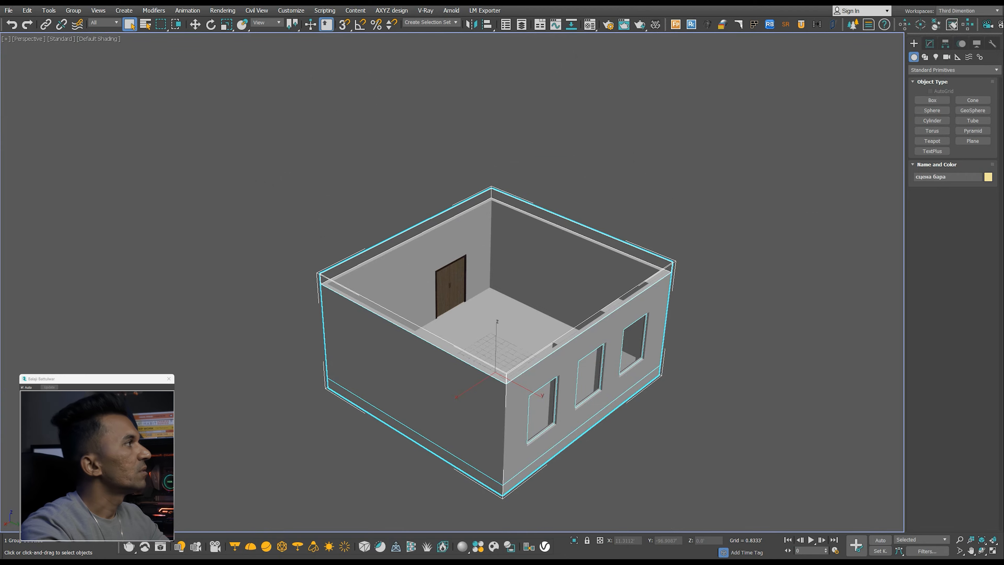
# Switch to the 3D Hamster library and open the Single beds models under Soft furniture
pyautogui.hotkey('alt', 'Tab')
pyautogui.scroll(1, 54, 187)
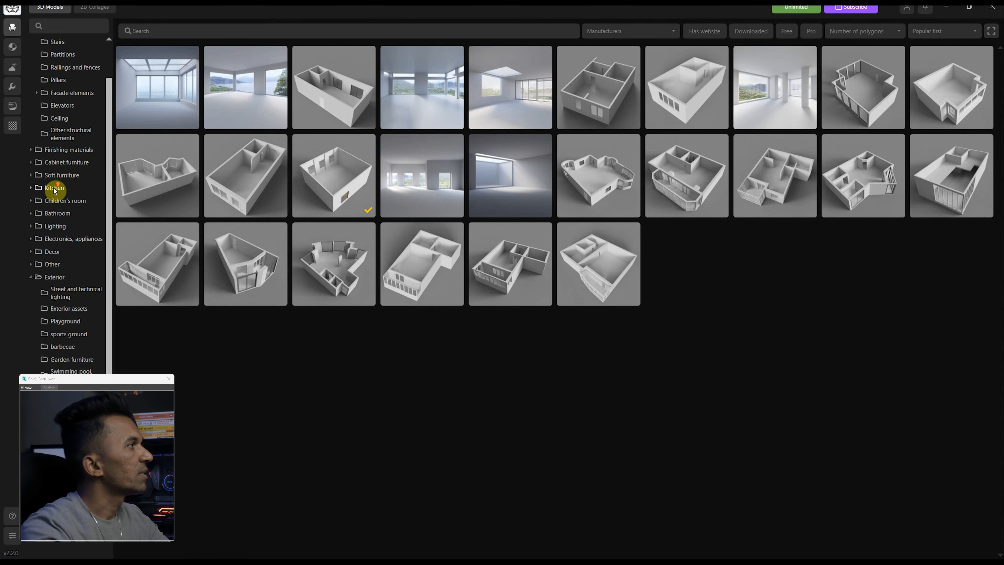
pyautogui.scroll(-2, 32, 187)
pyautogui.click(66, 206)
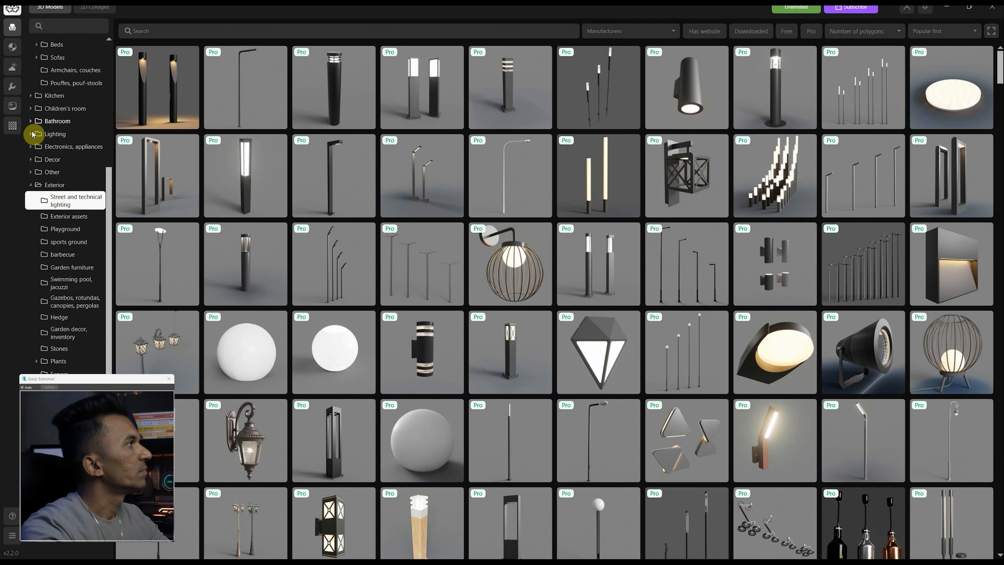
pyautogui.scroll(2, 36, 111)
pyautogui.click(55, 95)
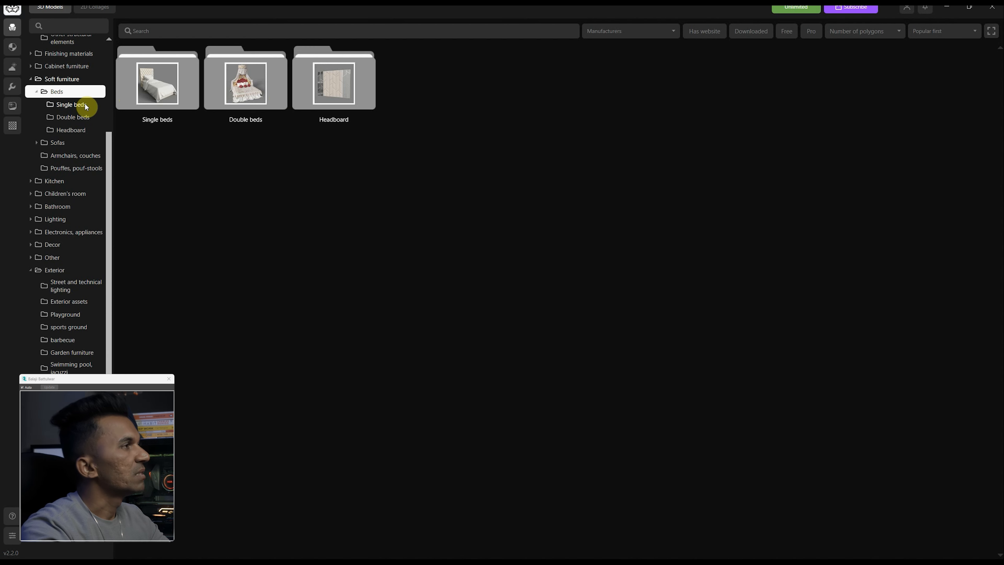
pyautogui.click(165, 95)
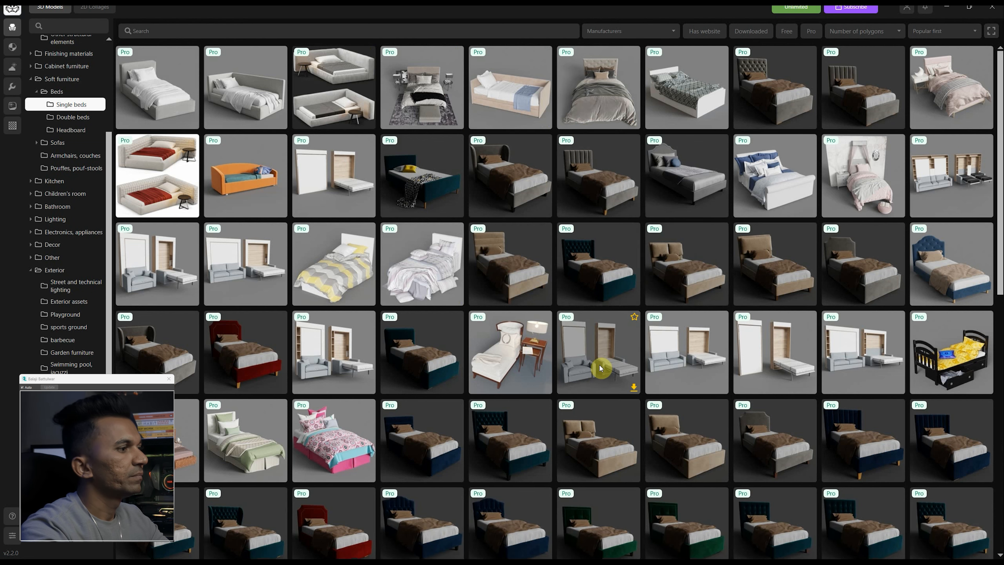
# Download the white single bed with the shelf headboard into the scene and minimize the library
pyautogui.scroll(-2, 599, 366)
pyautogui.scroll(-5, 597, 366)
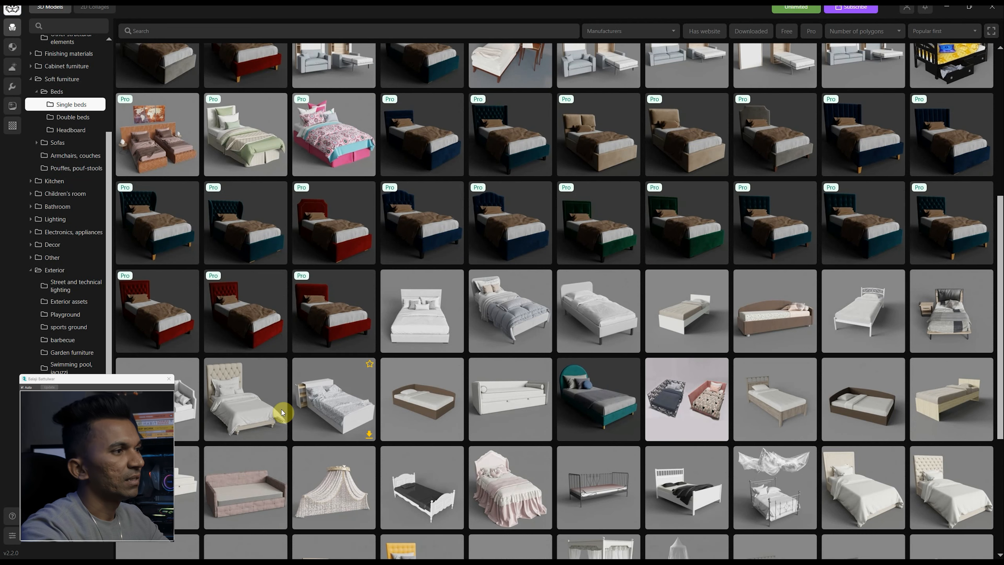
pyautogui.click(369, 434)
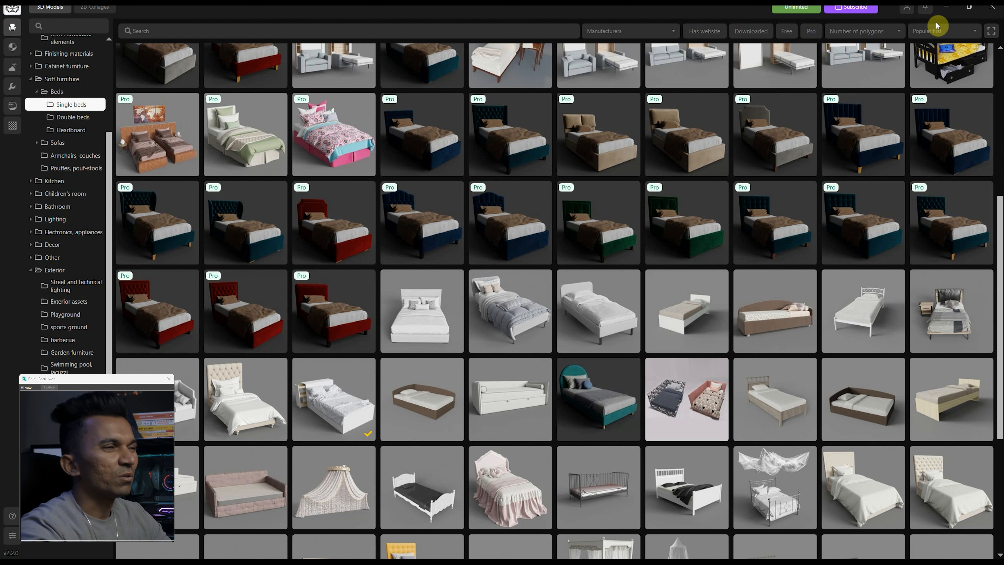
pyautogui.click(946, 11)
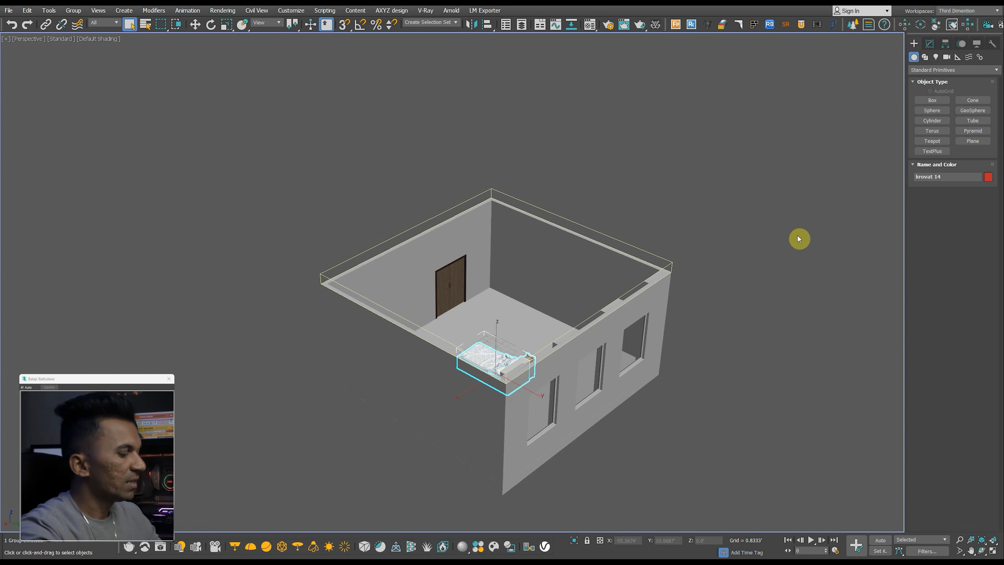
# Examine the imported bed up close and move it slightly across the room's floor
pyautogui.keyDown('alt'); pyautogui.moveTo(539, 404); pyautogui.dragTo(502, 310, button='middle'); pyautogui.keyUp('alt')
pyautogui.scroll(10, 491, 360)
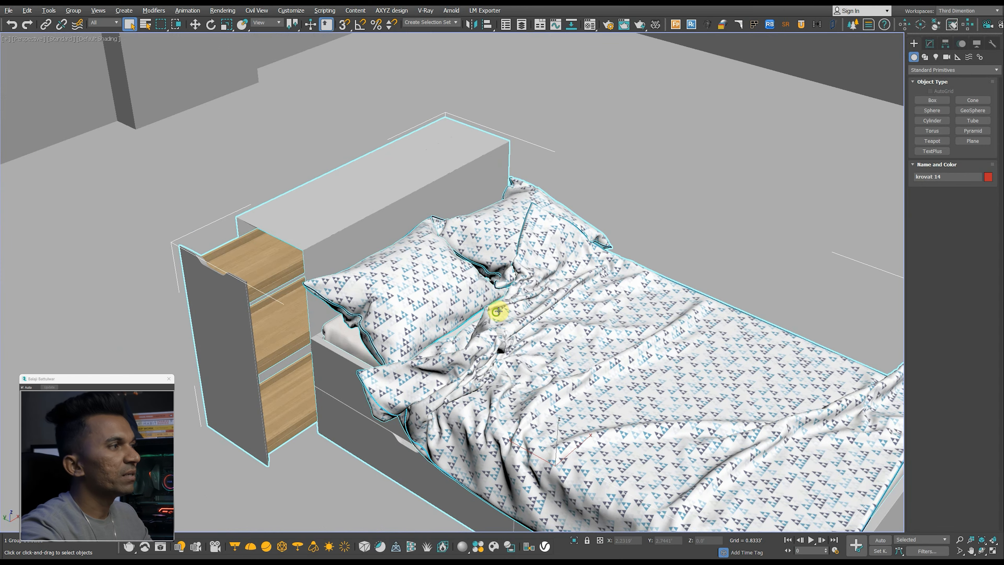
pyautogui.press('w')
pyautogui.scroll(-10, 500, 313)
pyautogui.moveTo(487, 310); pyautogui.dragTo(493, 309)
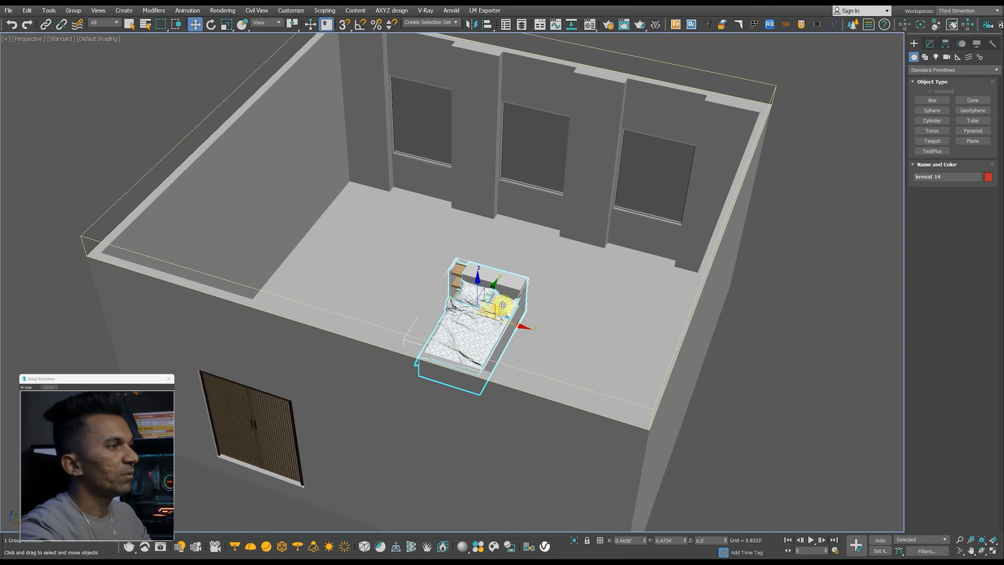
# Rotate the bed -90 degrees about the Z axis with angle snap on
pyautogui.keyDown('alt'); pyautogui.moveTo(493, 309); pyautogui.dragTo(518, 327, button='middle'); pyautogui.keyUp('alt')
pyautogui.press('e')
pyautogui.press('a')
pyautogui.moveTo(500, 347); pyautogui.dragTo(459, 343)
pyautogui.keyDown('alt'); pyautogui.moveTo(460, 343); pyautogui.dragTo(542, 321, button='middle'); pyautogui.keyUp('alt')
# Move the bed so its headboard stands near the windowless wall opposite, then deselect it
pyautogui.press('w')
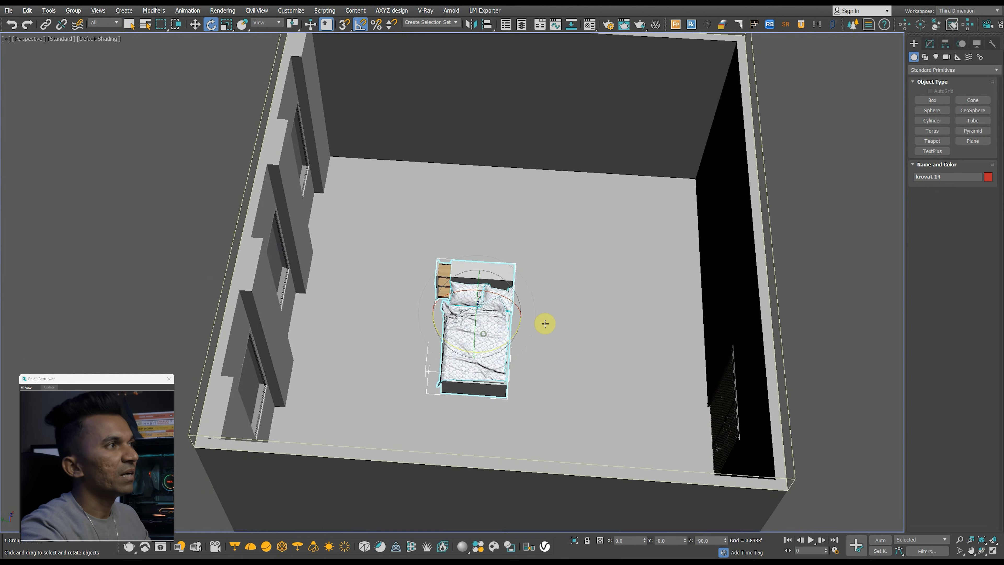
pyautogui.moveTo(464, 300); pyautogui.dragTo(481, 171)
pyautogui.keyDown('alt'); pyautogui.moveTo(487, 215); pyautogui.dragTo(477, 215, button='middle'); pyautogui.keyUp('alt')
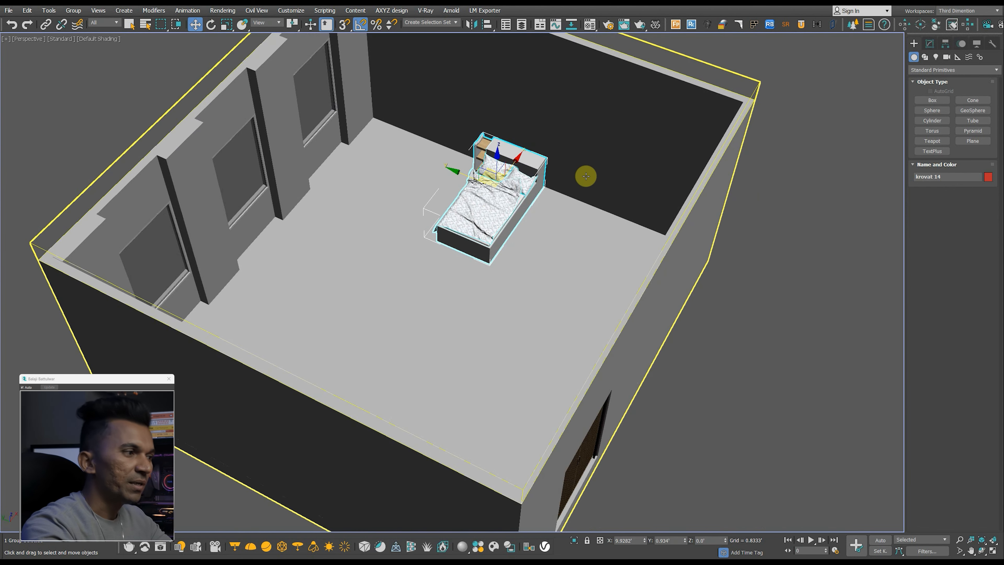
pyautogui.click(696, 330)
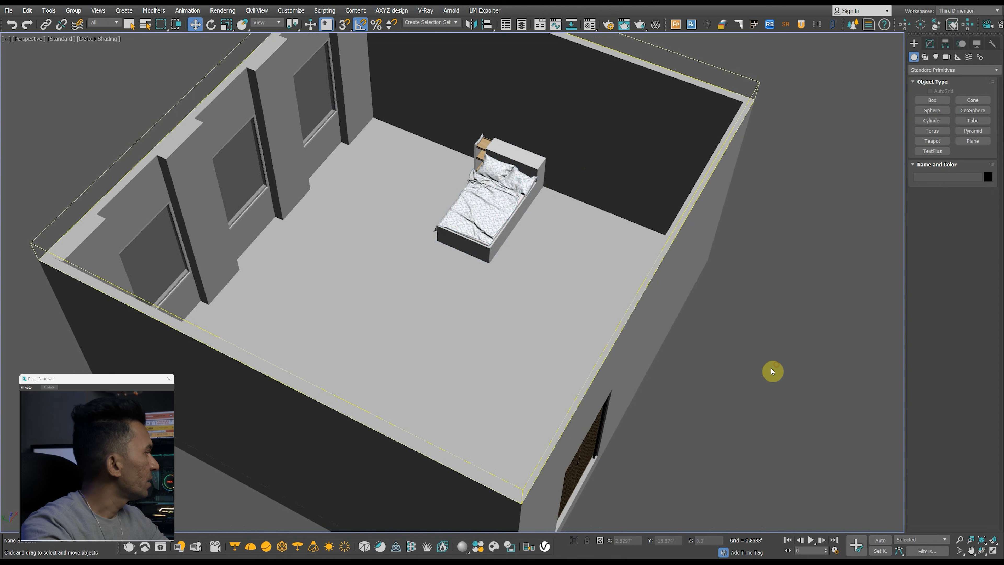
# Reopen the 3D Hamster library and browse the Ceiling spotlights in Lighting and the Beds, sofas models in Children's room
pyautogui.click(946, 5)
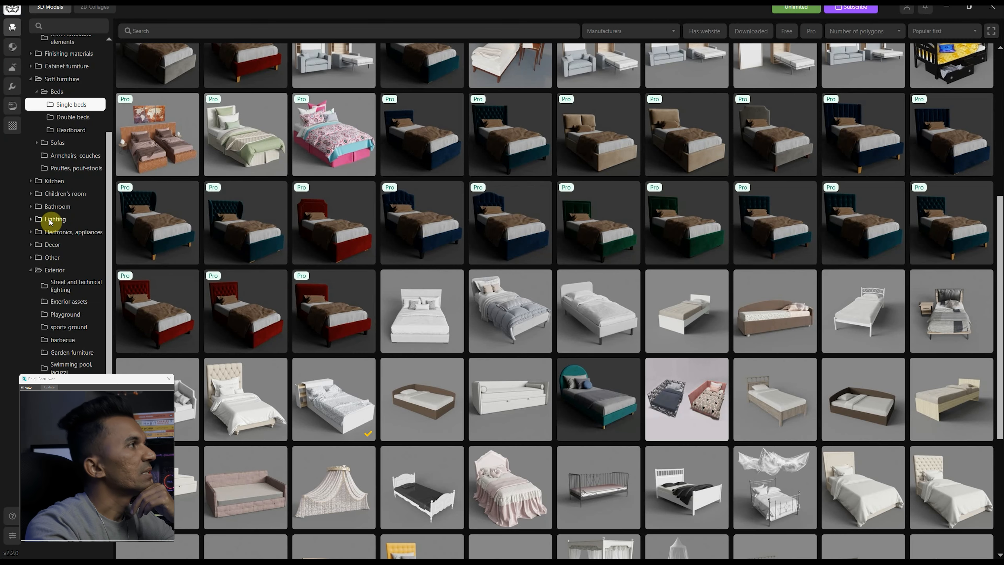
pyautogui.click(31, 219)
pyautogui.click(56, 232)
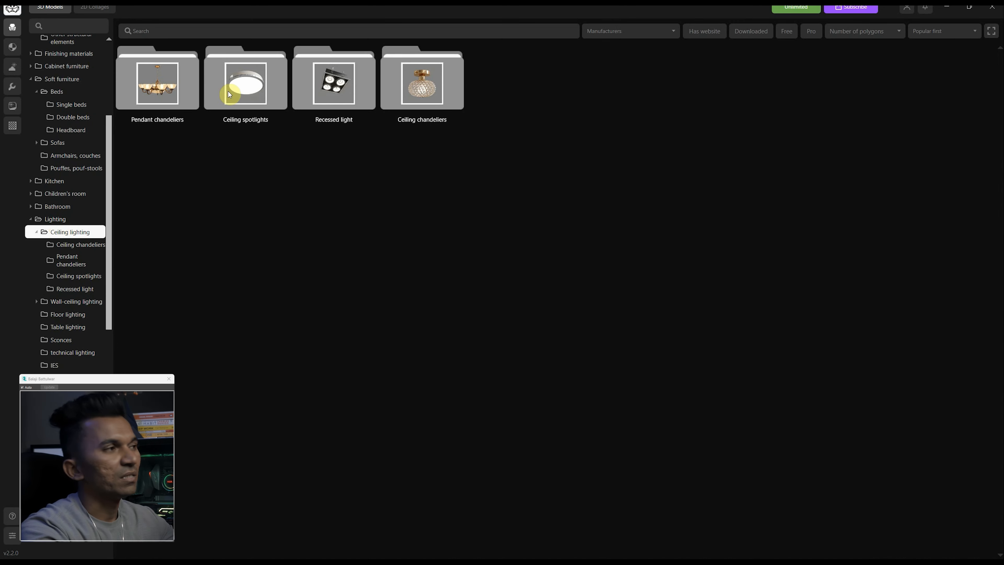
pyautogui.click(233, 88)
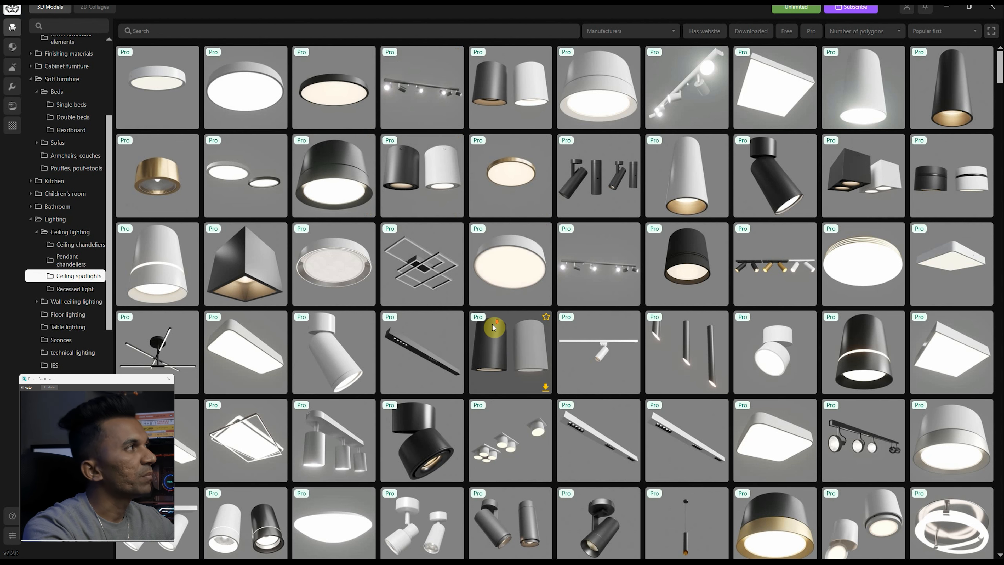
pyautogui.scroll(-3, 493, 327)
pyautogui.scroll(3, 493, 328)
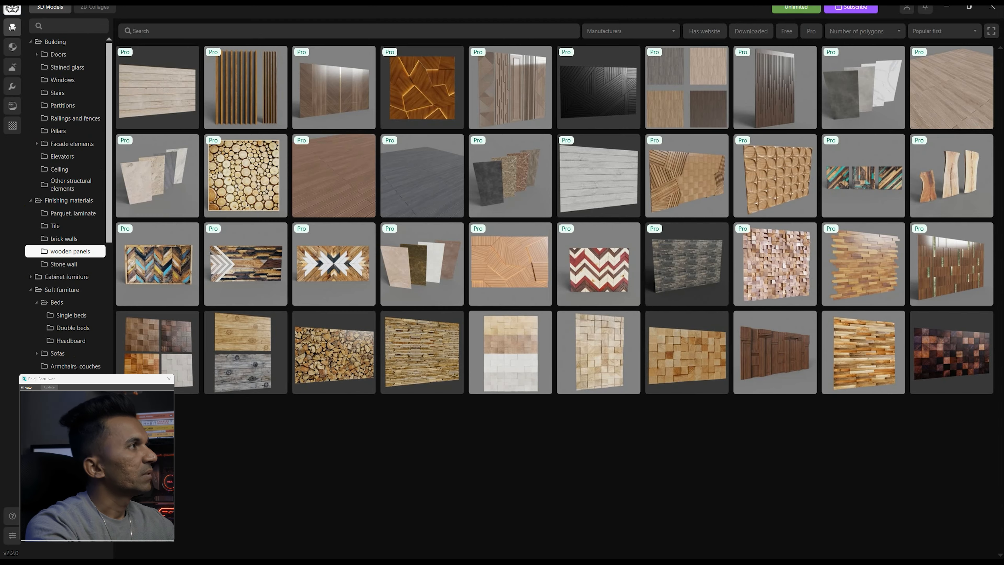
pyautogui.click(65, 455)
pyautogui.click(67, 481)
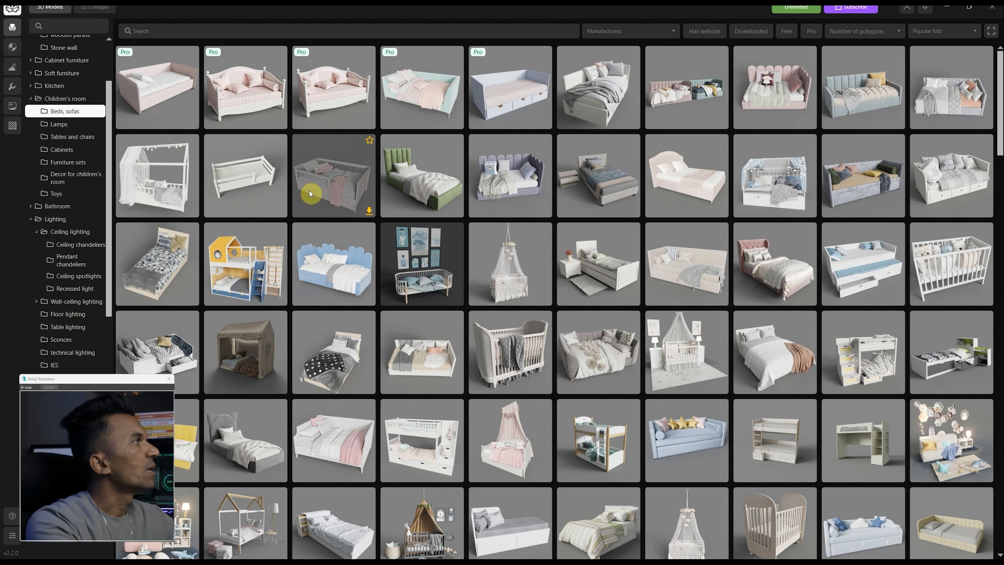
# Open the materials library and view the Tile materials
pyautogui.click(12, 46)
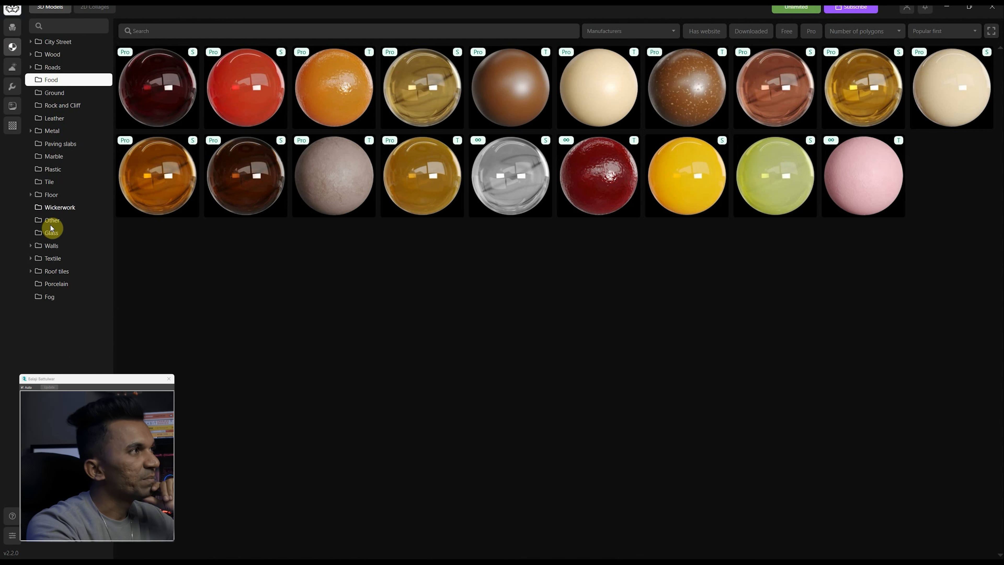
pyautogui.click(46, 183)
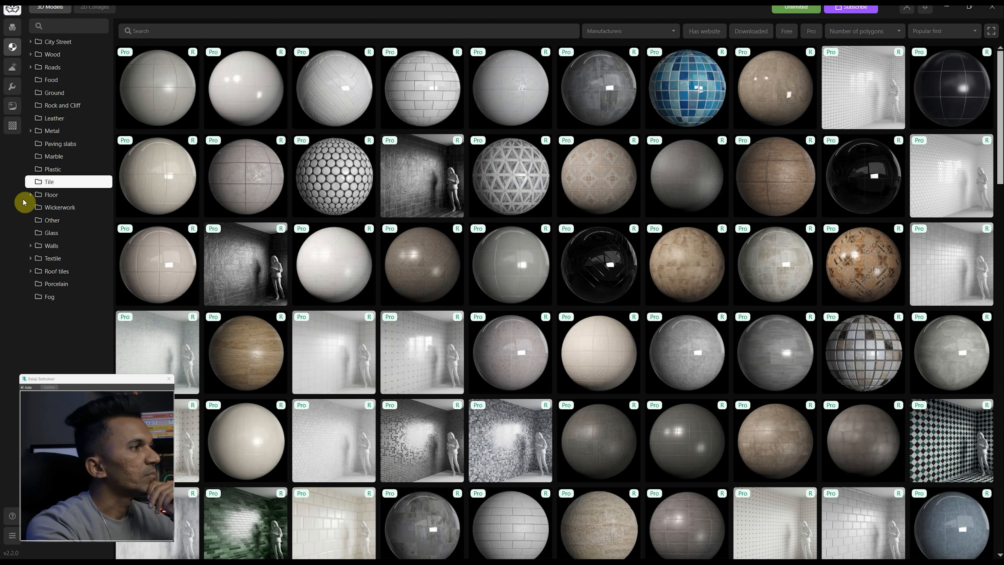
pyautogui.moveTo(210, 270)
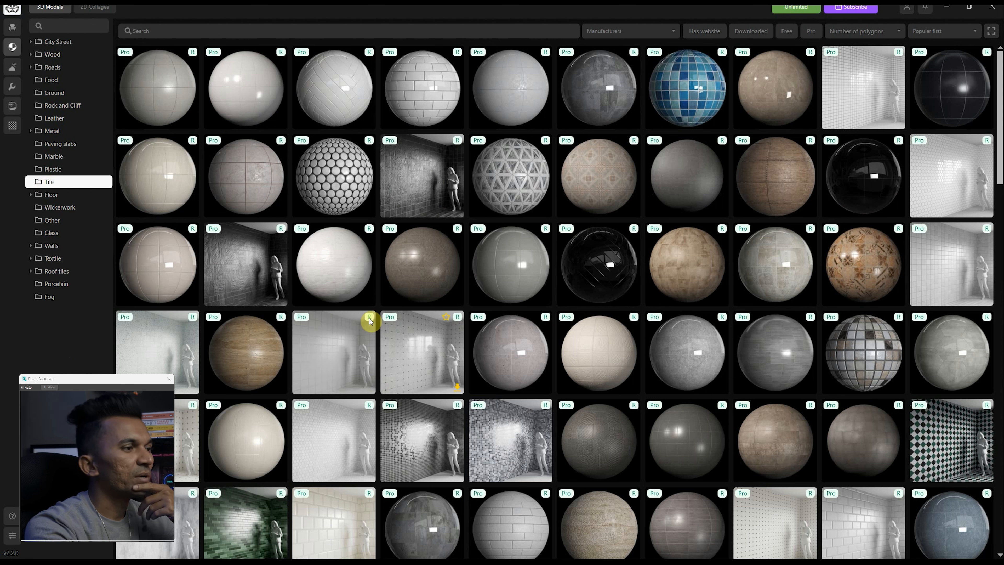
# Browse the Wall Concrete, Wall Stone and Wall Brick materials in the Walls category
pyautogui.click(30, 245)
pyautogui.click(64, 258)
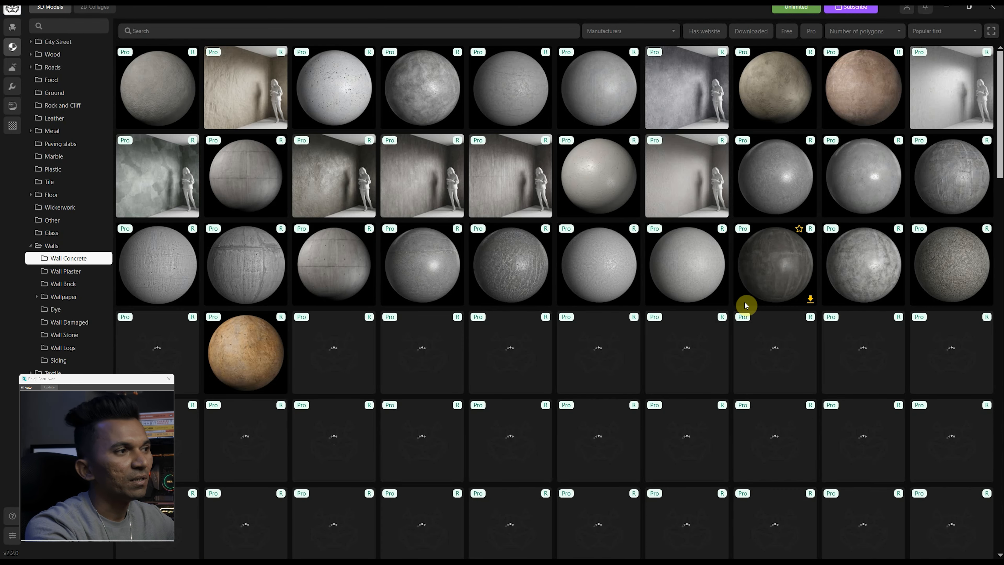
pyautogui.scroll(-6, 771, 315)
pyautogui.scroll(-6, 771, 316)
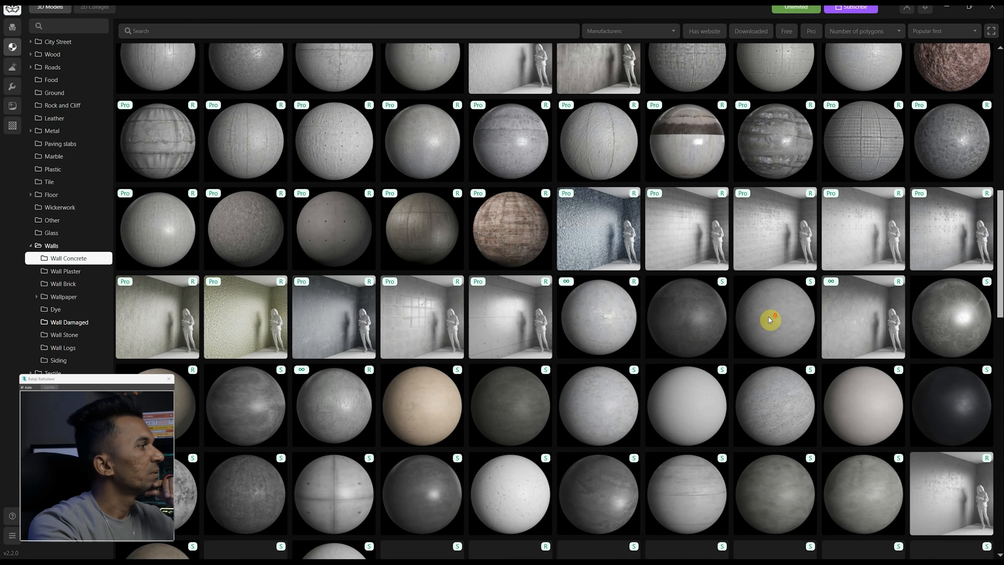
pyautogui.click(61, 335)
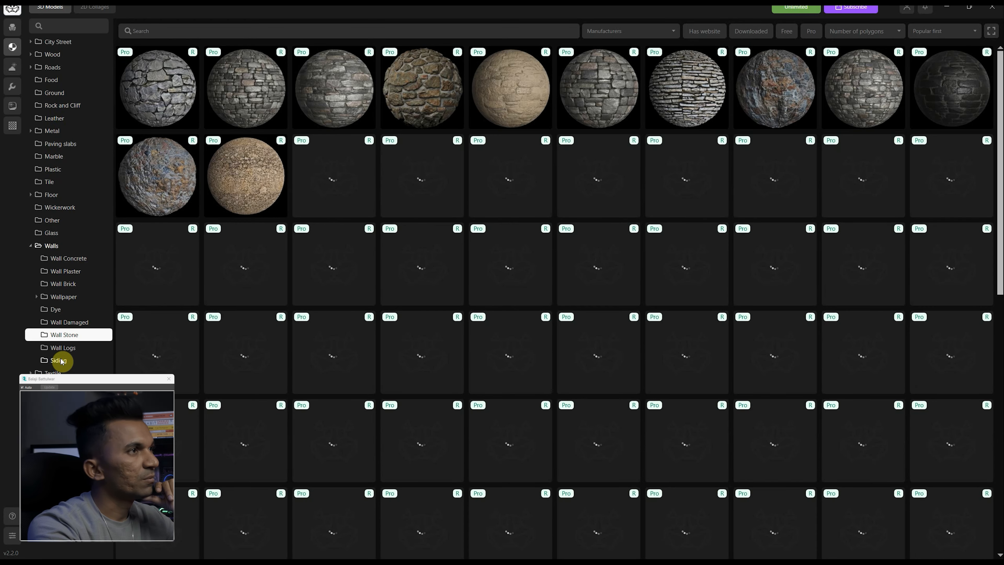
pyautogui.click(48, 285)
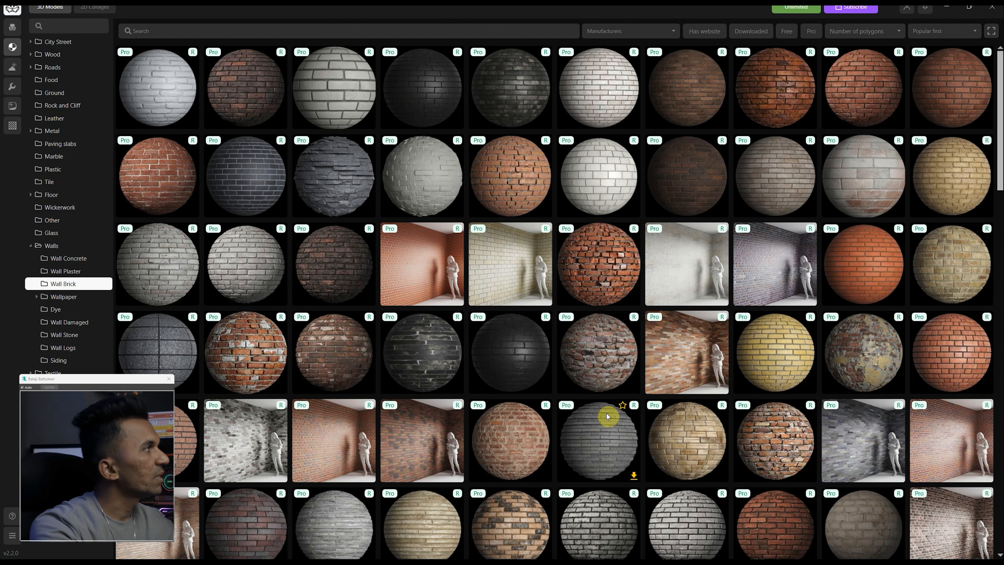
# View the Asphalt materials in the Roads category and look through the Backgrounds outside the window images
pyautogui.click(31, 66)
pyautogui.click(73, 79)
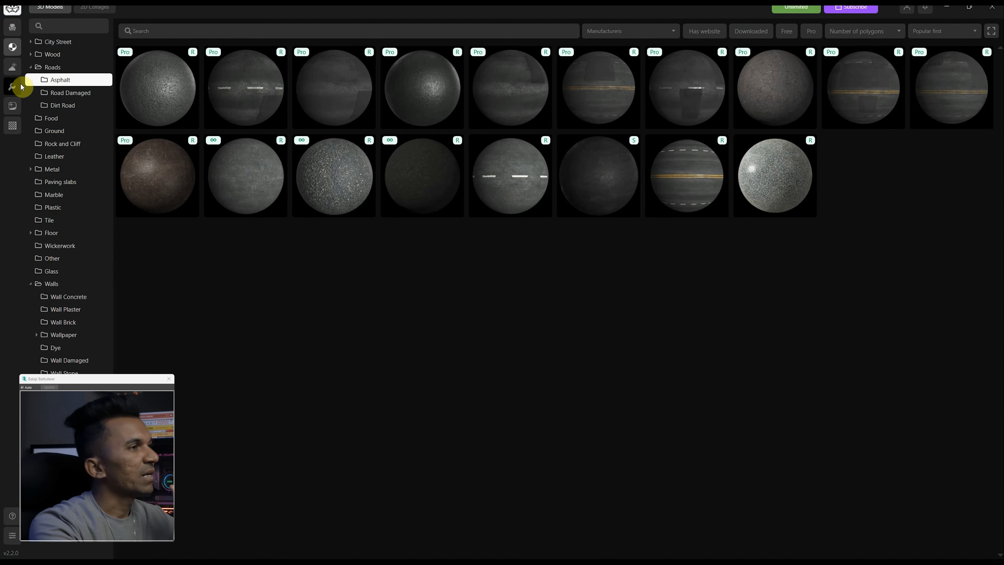
pyautogui.click(19, 72)
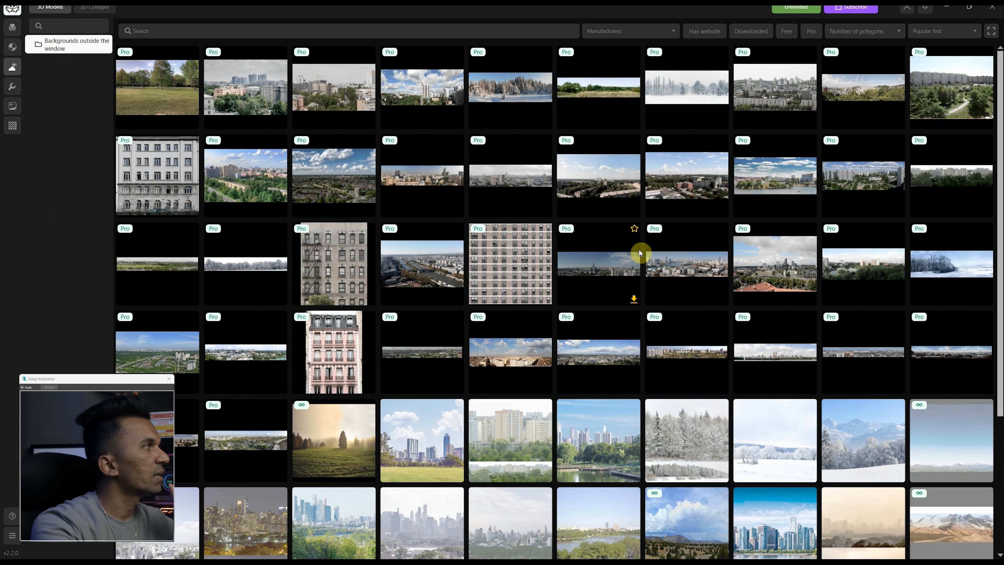
pyautogui.scroll(-2, 630, 277)
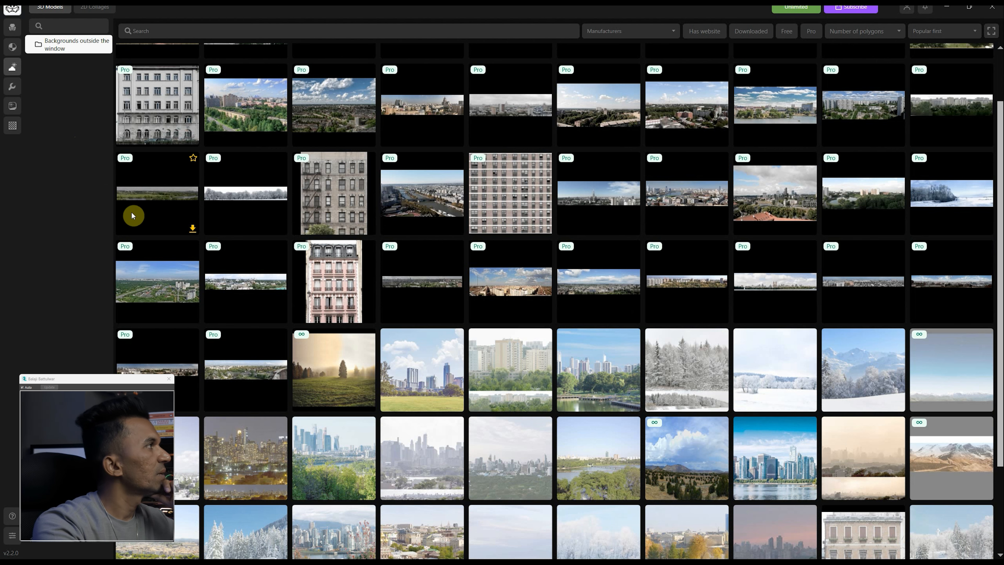
# View the One-time installation and One-time use scripts in the tools library
pyautogui.click(12, 86)
pyautogui.click(75, 56)
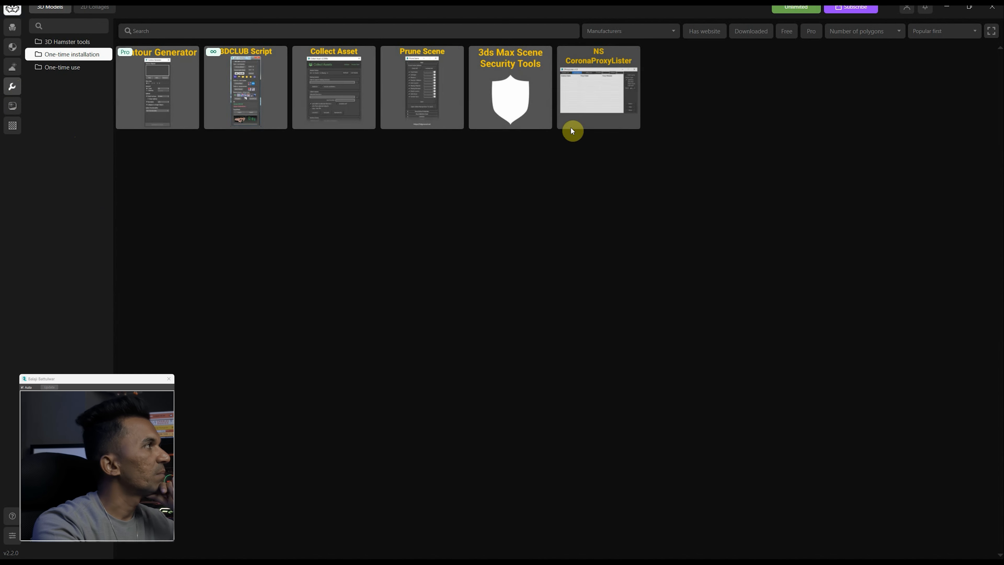
pyautogui.click(68, 67)
# Open the HDR library and browse the Day HDR, Night HDR and Dawn, Sunset HDR images
pyautogui.click(20, 107)
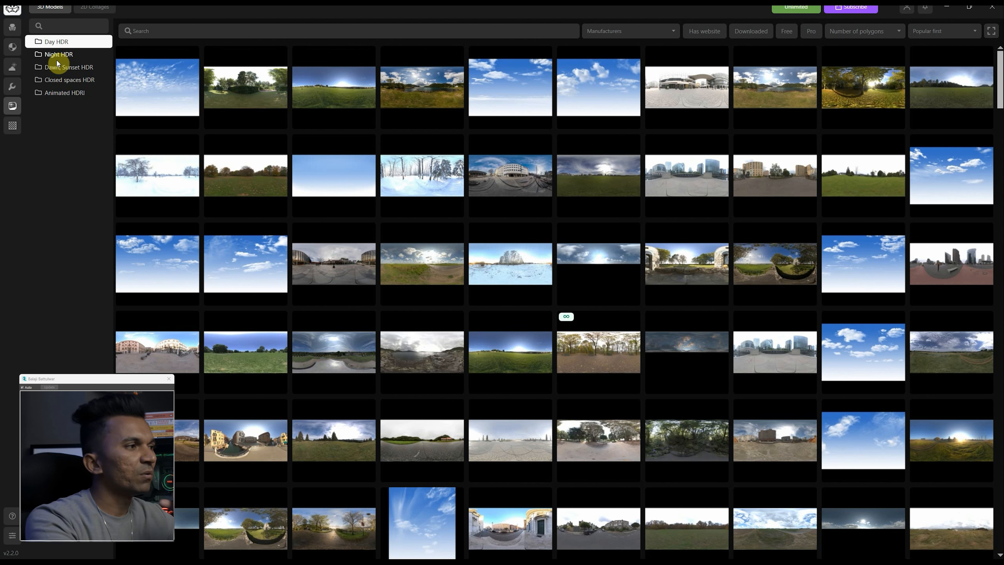
pyautogui.moveTo(146, 205)
pyautogui.scroll(-7, 404, 340)
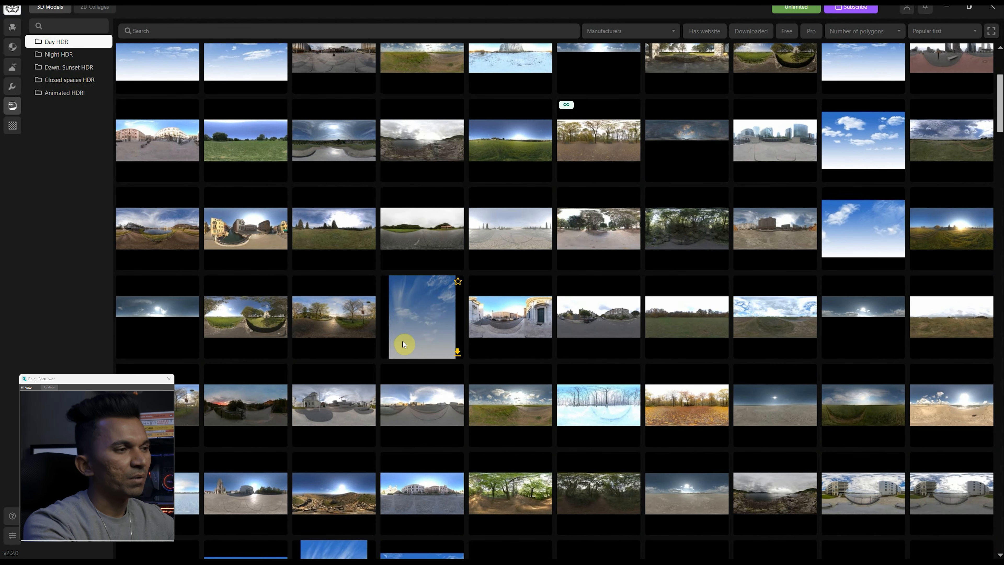
pyautogui.scroll(-3, 403, 344)
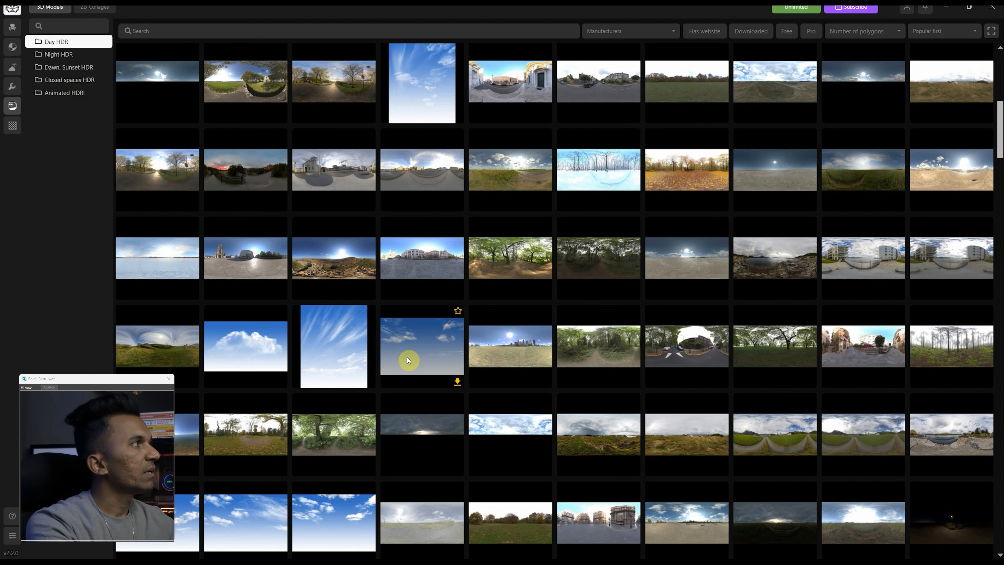
pyautogui.click(61, 56)
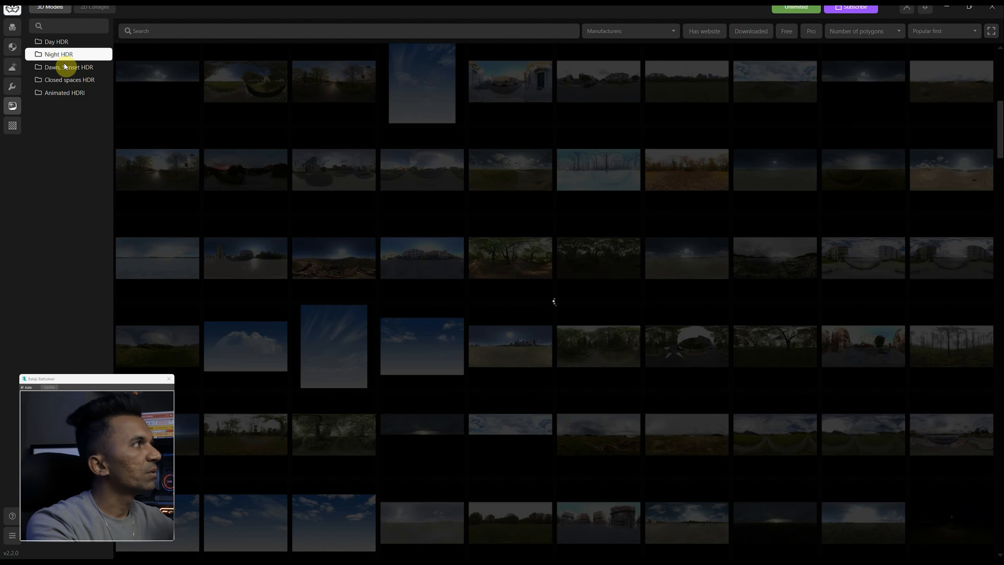
pyautogui.click(64, 67)
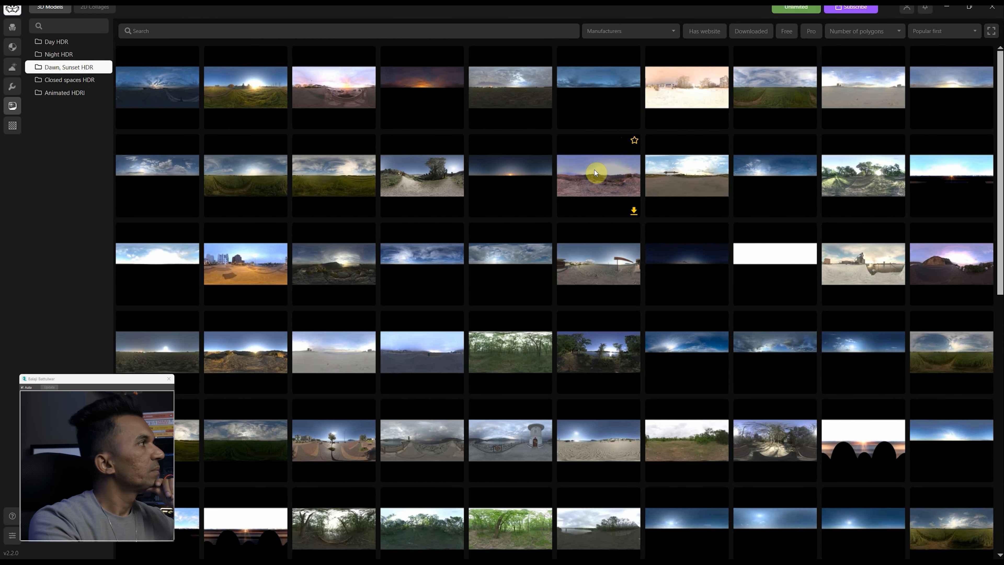
# Open the textures library and view the Asphalt textures
pyautogui.click(11, 127)
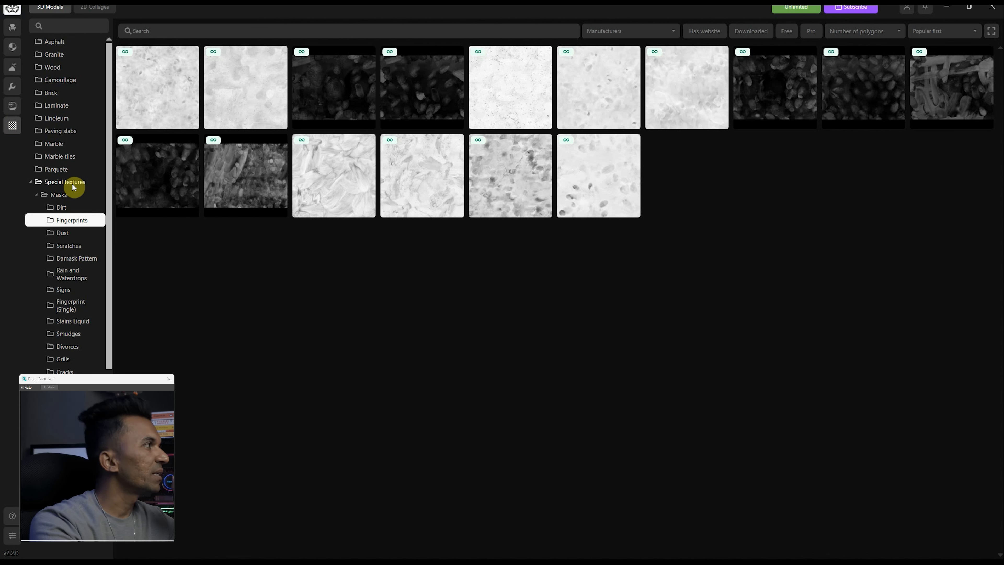
pyautogui.click(68, 42)
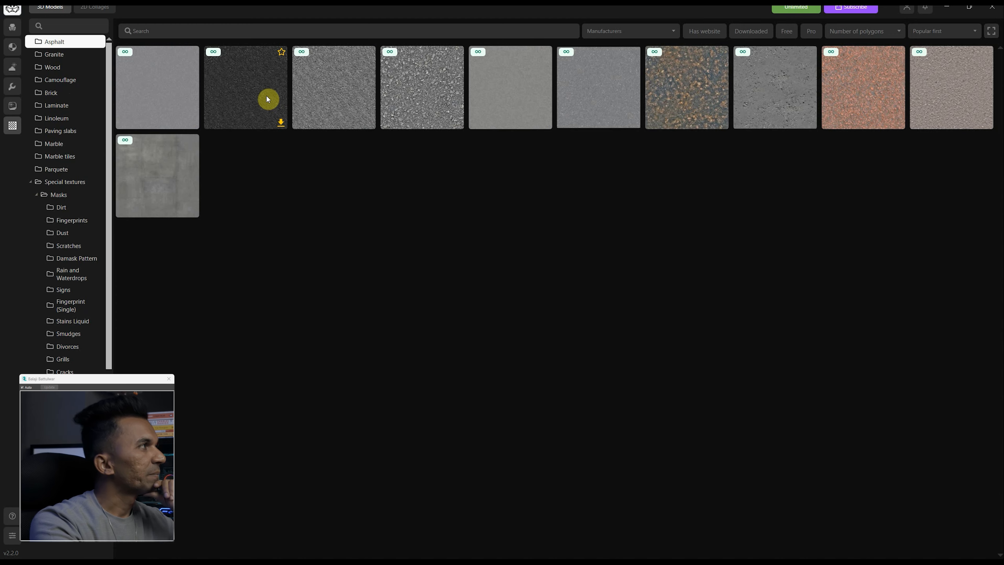
# Browse the Wood textures and open the Brick and Marble texture categories
pyautogui.click(60, 68)
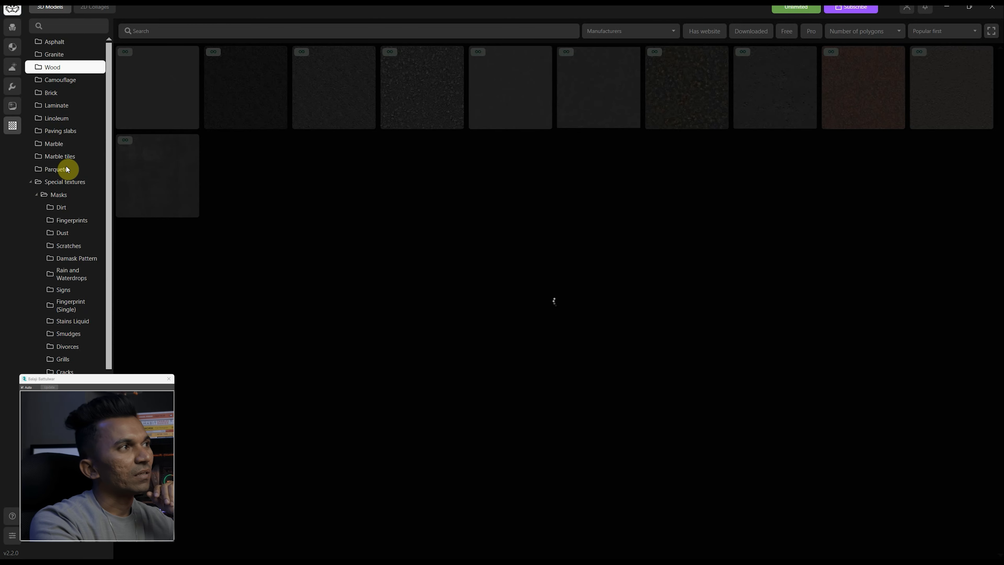
pyautogui.scroll(-1, 681, 239)
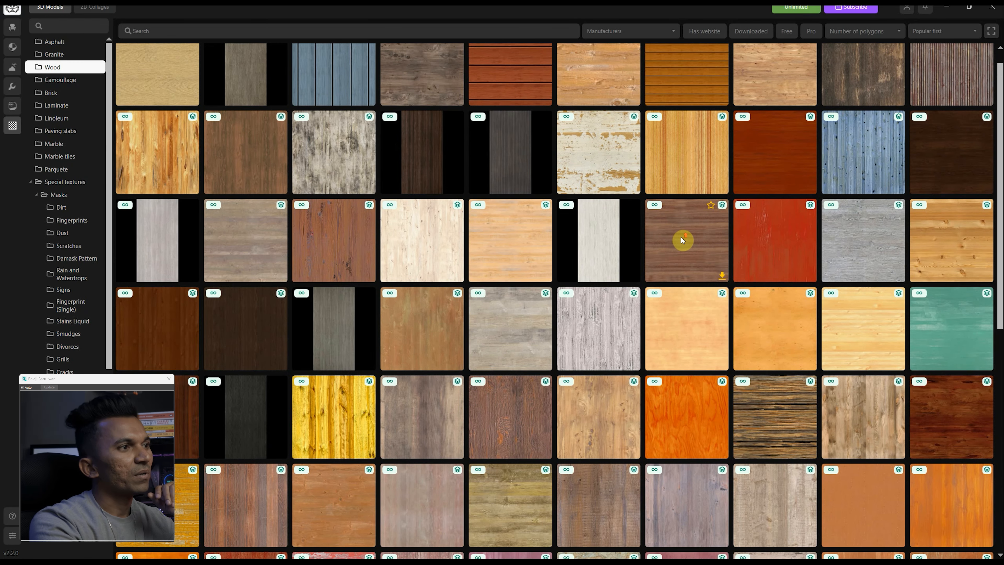
pyautogui.scroll(1, 681, 239)
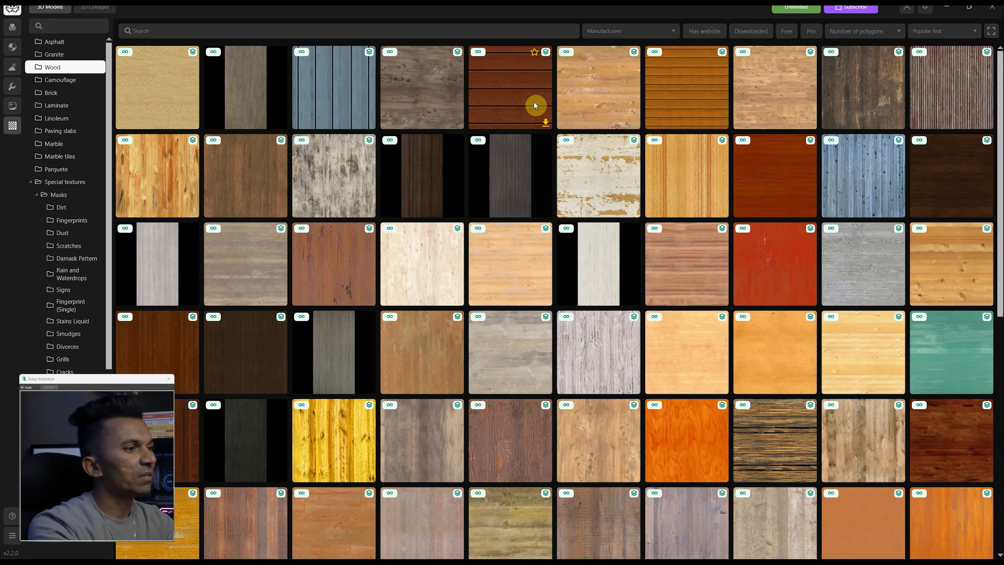
pyautogui.scroll(-3, 509, 289)
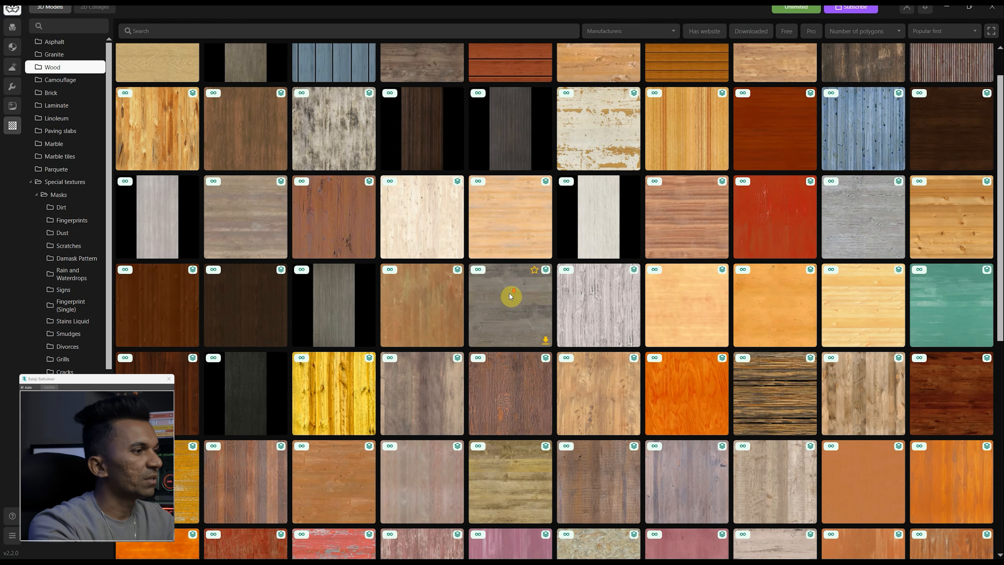
pyautogui.scroll(-10, 509, 296)
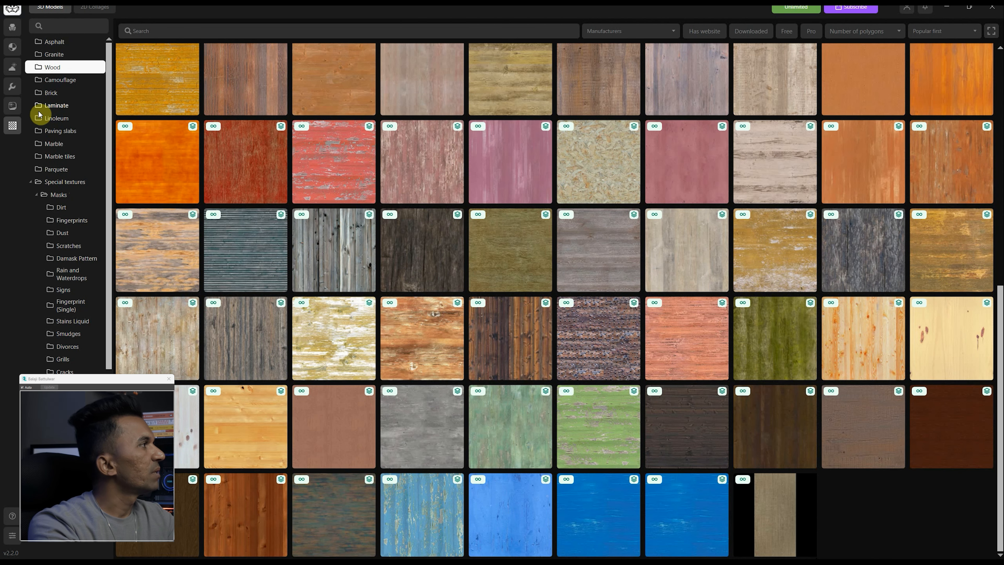
pyautogui.click(45, 94)
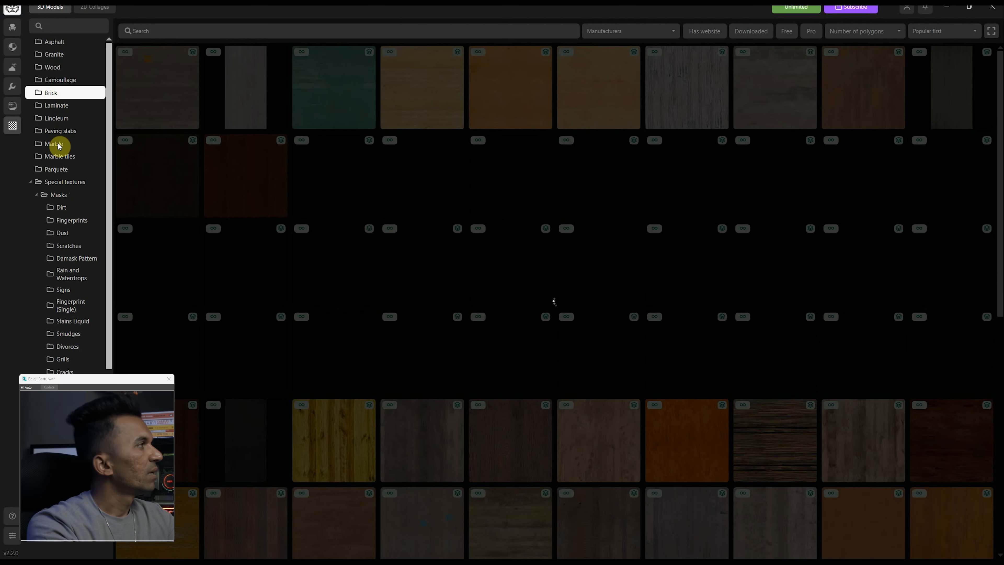
pyautogui.click(58, 144)
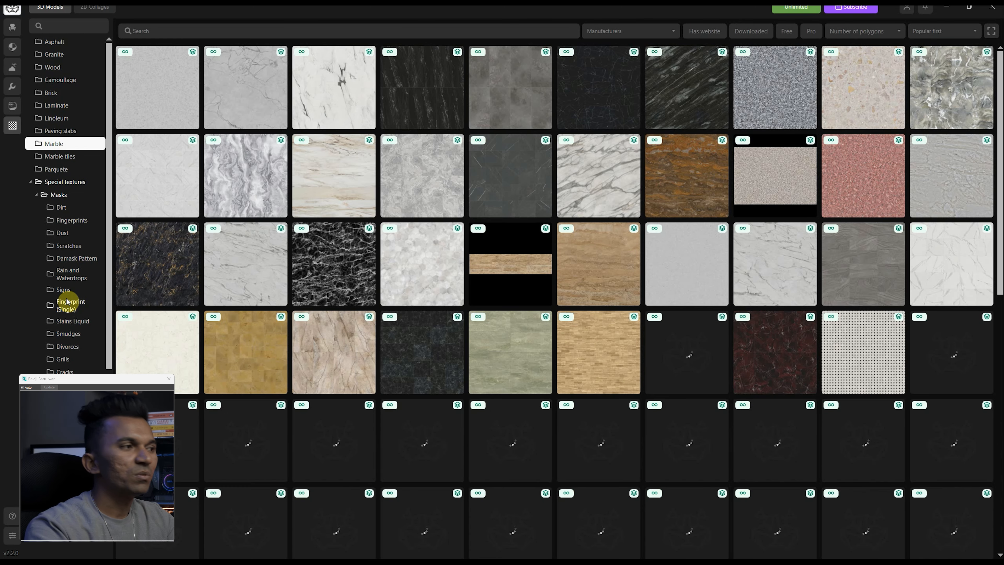
# Return to the 3D models library and view the Parquet, laminate and Tile models under Finishing materials
pyautogui.click(15, 30)
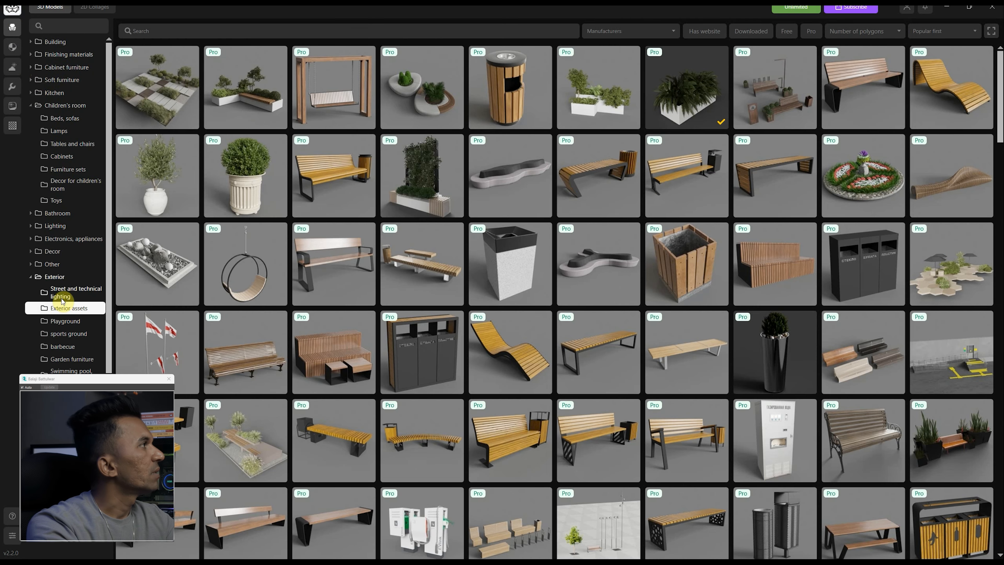
pyautogui.click(31, 55)
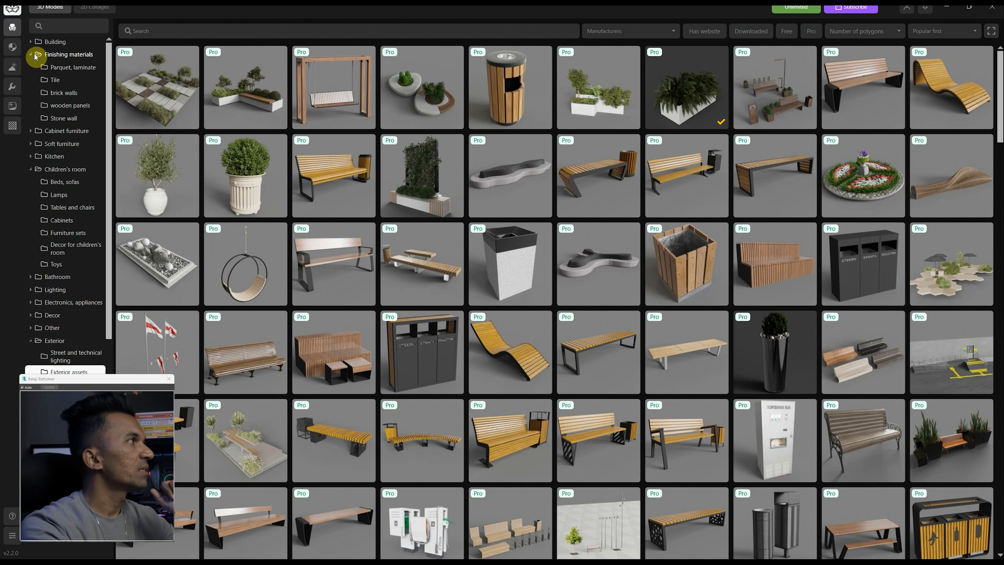
pyautogui.click(65, 67)
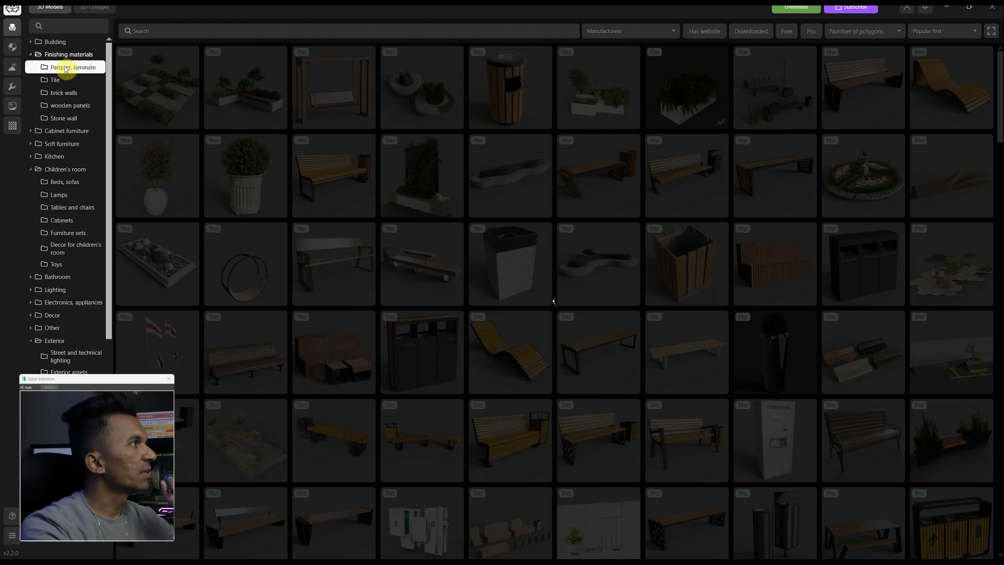
pyautogui.click(66, 80)
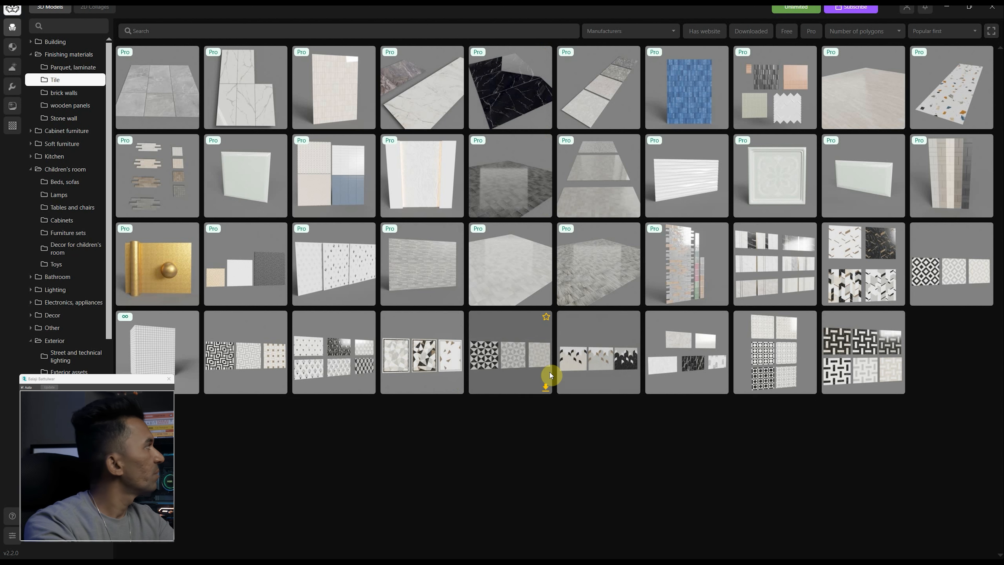
# Download the kelly triangle-pattern tile model from the Tile category and bring it into the 3ds Max scene
pyautogui.click(545, 387)
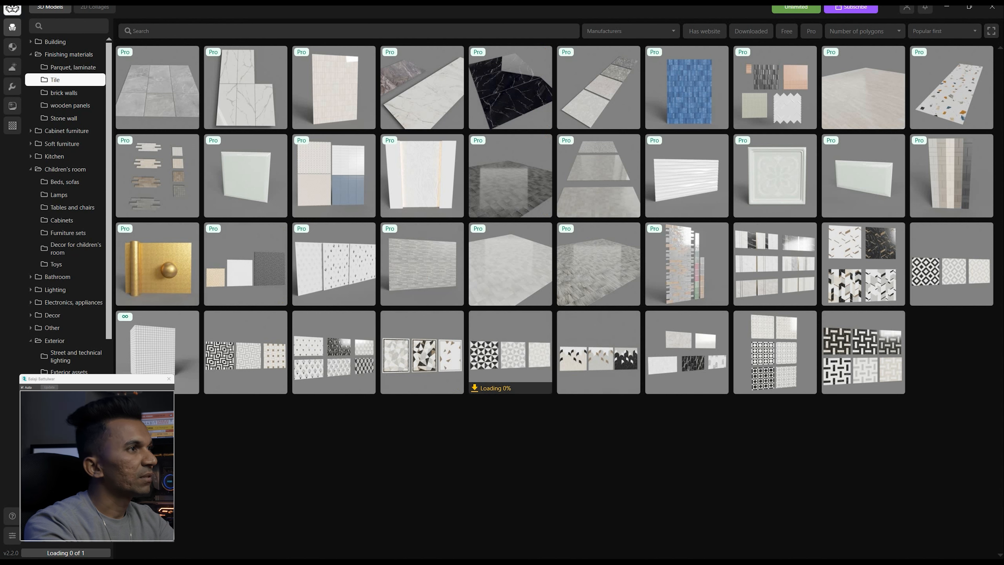
pyautogui.moveTo(484, 124); pyautogui.dragTo(460, 116)
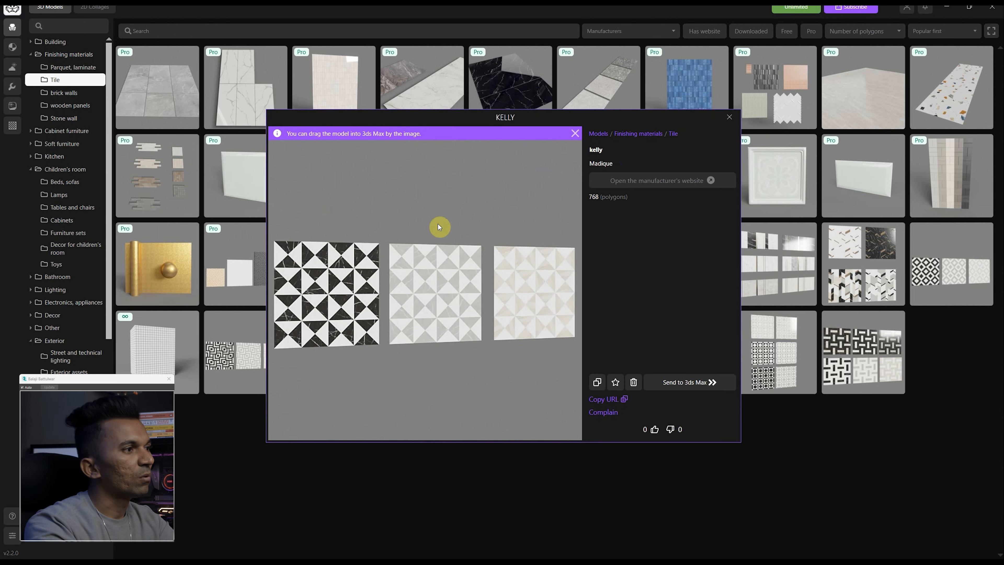
pyautogui.click(727, 117)
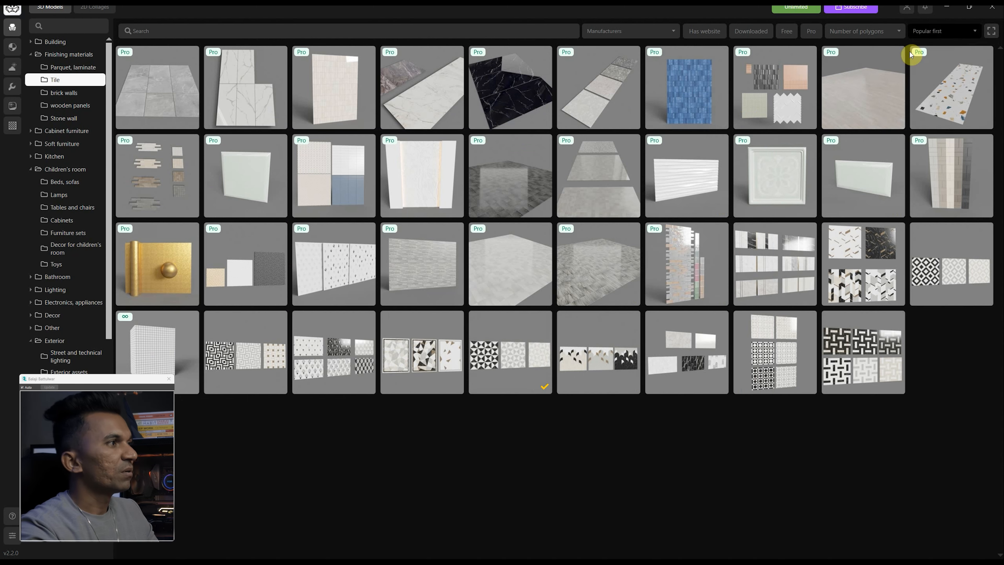
pyautogui.click(951, 7)
# Move the imported tile panels out of the room to the open area beside it and inspect their marble pattern
pyautogui.keyDown('alt'); pyautogui.moveTo(578, 247); pyautogui.dragTo(489, 246, button='middle'); pyautogui.keyUp('alt')
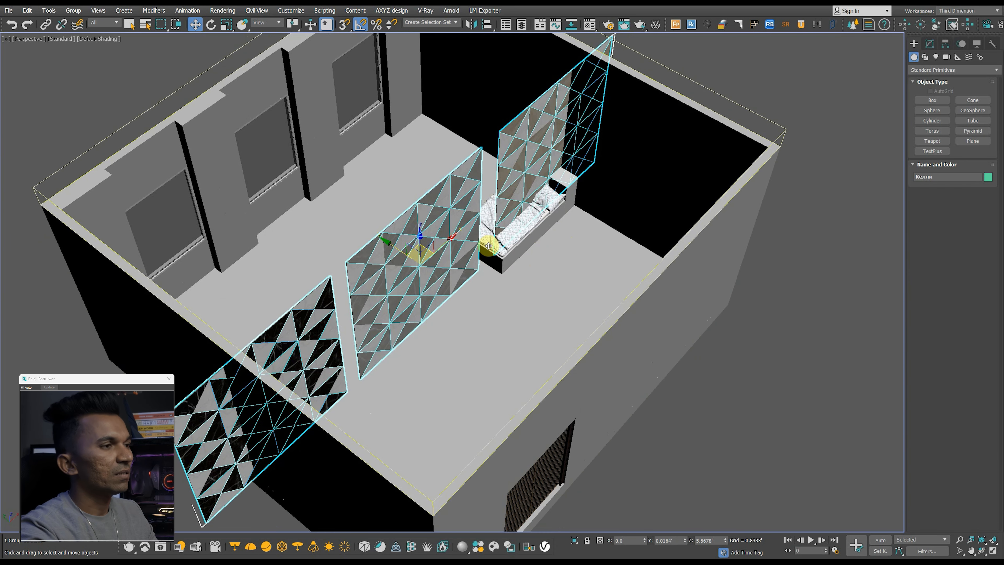
pyautogui.scroll(-2, 440, 250)
pyautogui.moveTo(419, 248); pyautogui.dragTo(780, 299)
pyautogui.keyDown('alt'); pyautogui.moveTo(779, 300); pyautogui.dragTo(743, 311, button='middle'); pyautogui.keyUp('alt')
pyautogui.moveTo(743, 312); pyautogui.dragTo(493, 303, button='middle')
pyautogui.scroll(5, 506, 325)
pyautogui.press('q')
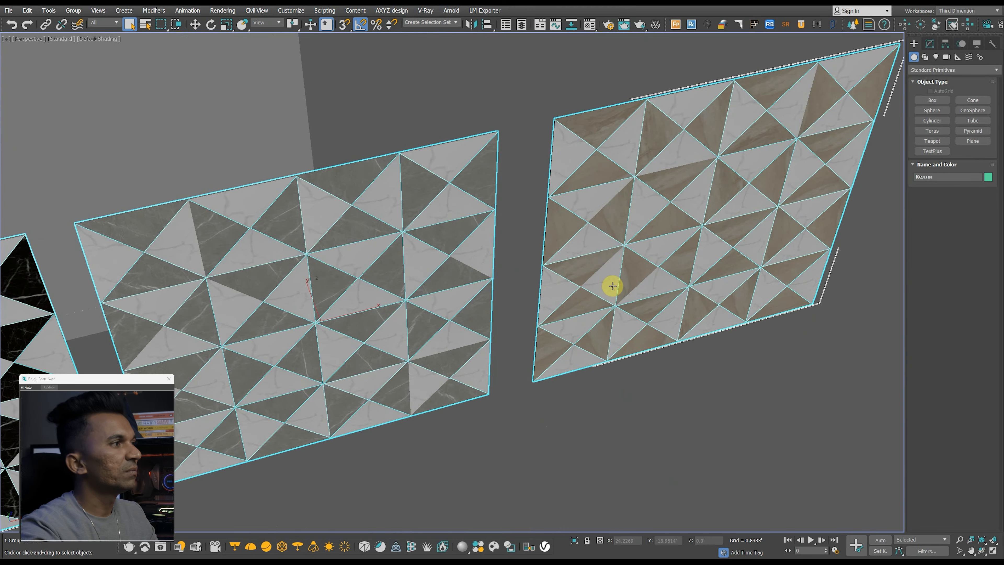
# Rotate the triangle-pattern tile panels to lie flat outside the room, deselect them and check the black-and-white panel
pyautogui.scroll(-8, 612, 286)
pyautogui.press('e')
pyautogui.click(664, 368)
pyautogui.scroll(7, 545, 336)
pyautogui.keyDown('alt'); pyautogui.moveTo(526, 337); pyautogui.dragTo(576, 338, button='middle'); pyautogui.keyUp('alt')
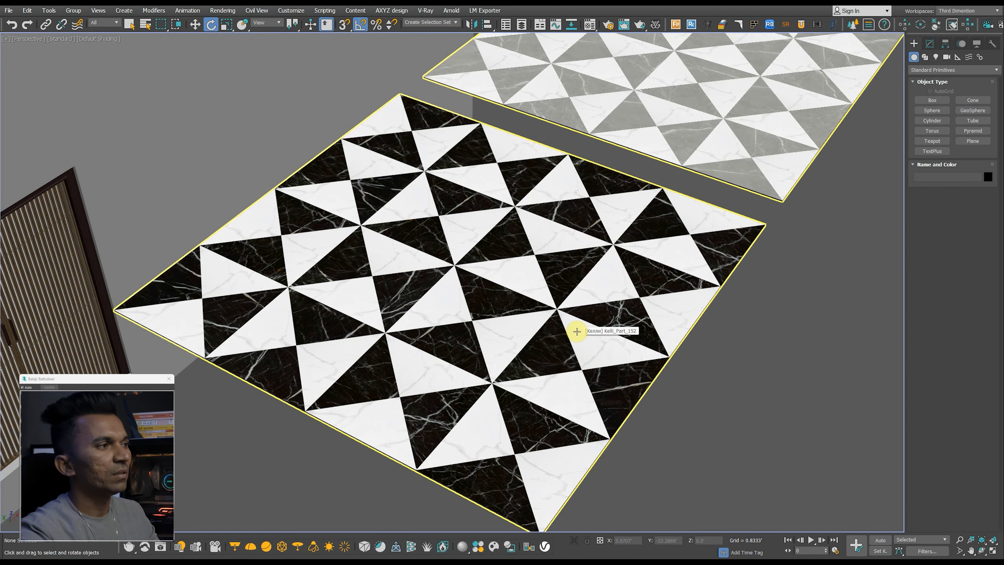
pyautogui.scroll(-1, 577, 332)
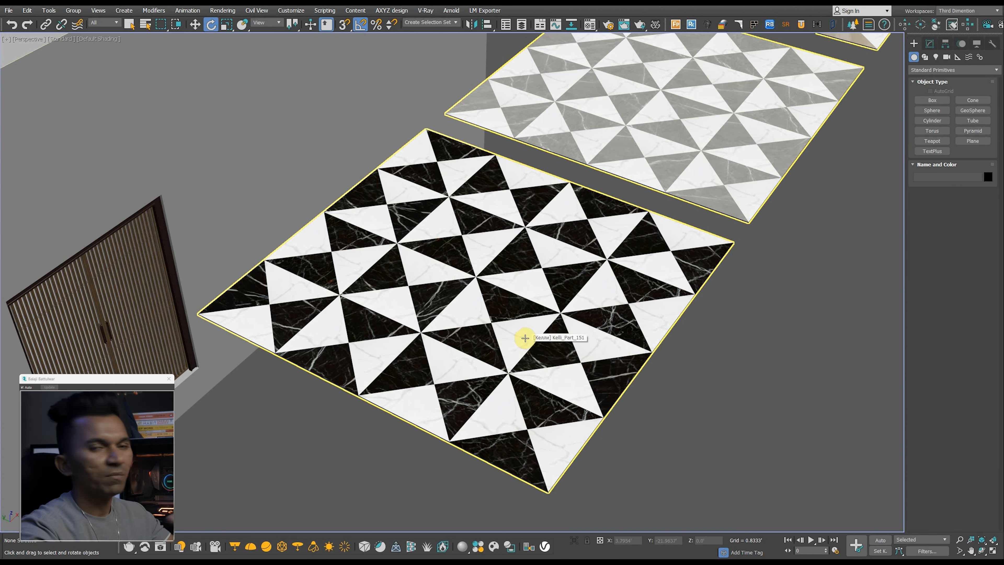
pyautogui.scroll(-2, 525, 338)
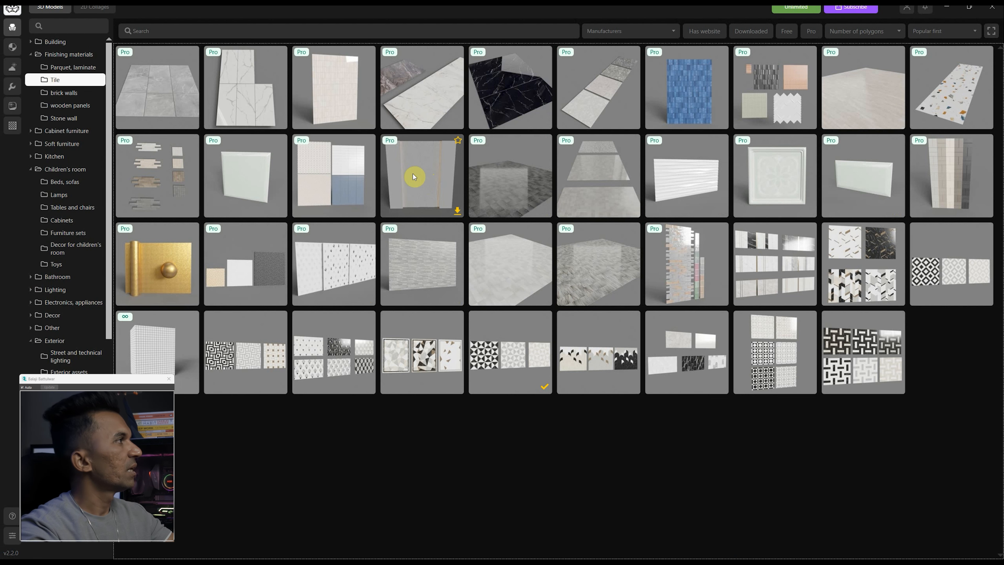
# Return to the 3D Hamster library and view the Stone wall and wooden panels models
pyautogui.click(64, 118)
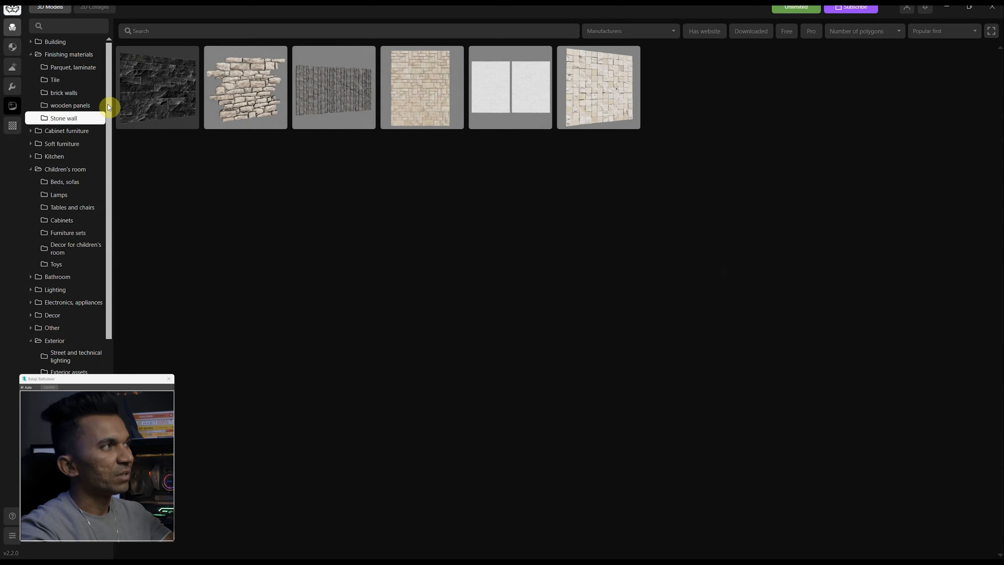
pyautogui.click(61, 105)
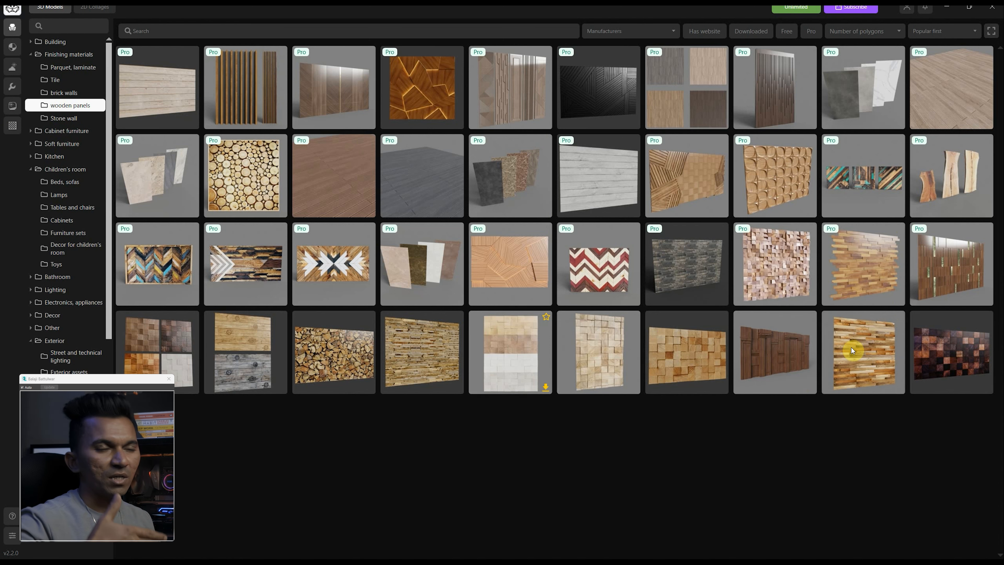
# Switch to the image viewer and look through the exterior house renders
pyautogui.click(449, 345)
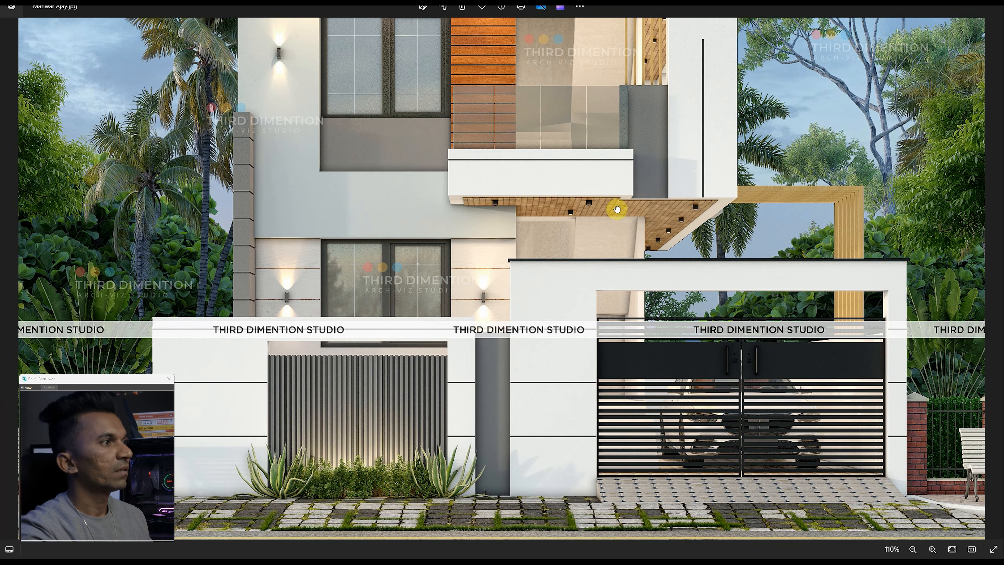
pyautogui.click(994, 280)
pyautogui.click(993, 280)
pyautogui.click(994, 280)
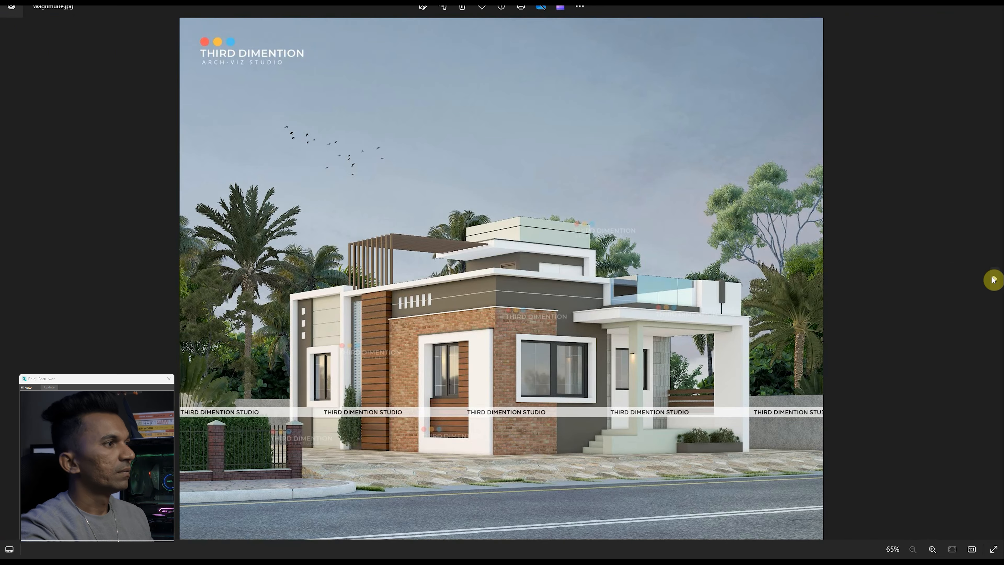
pyautogui.click(994, 279)
pyautogui.click(994, 280)
pyautogui.click(994, 279)
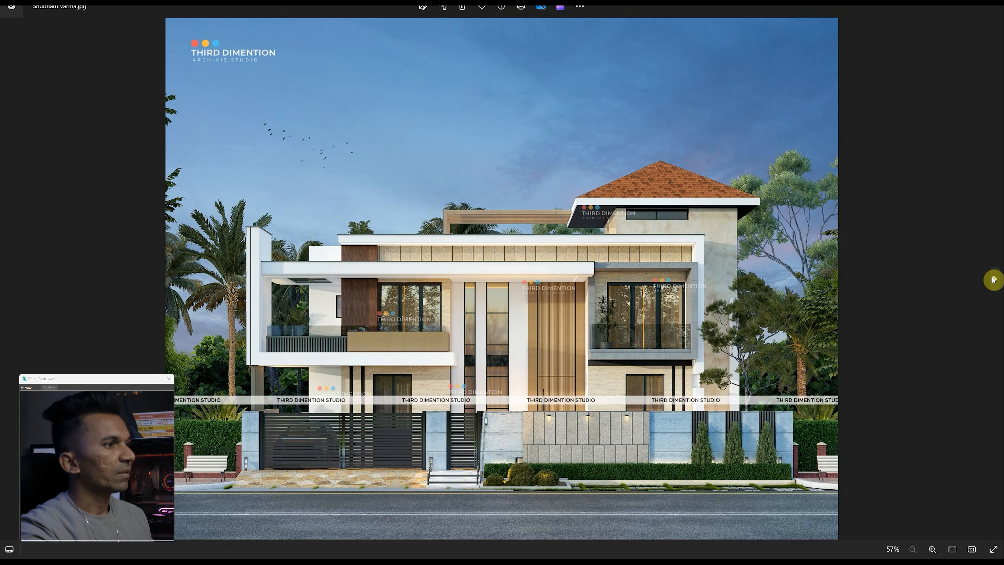
pyautogui.click(994, 279)
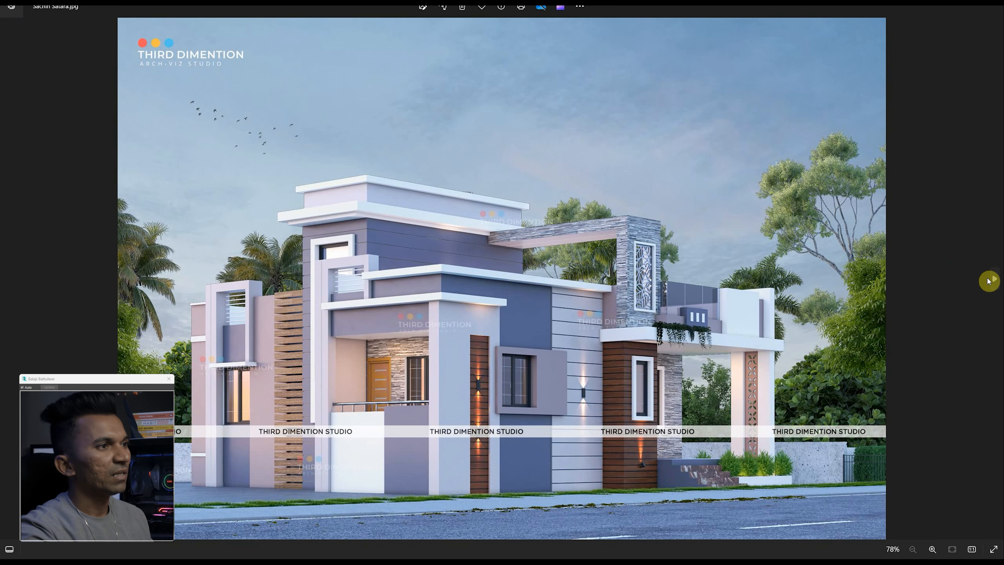
# Examine the stone and wood wall cladding in the purple-grey house render, then return to the model library
pyautogui.scroll(10, 578, 409)
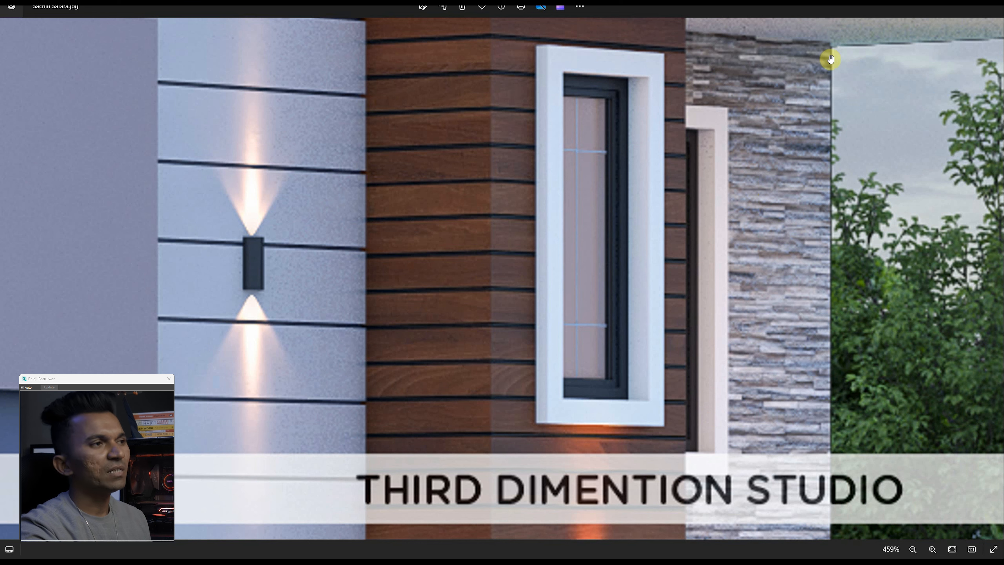
pyautogui.scroll(-4, 814, 323)
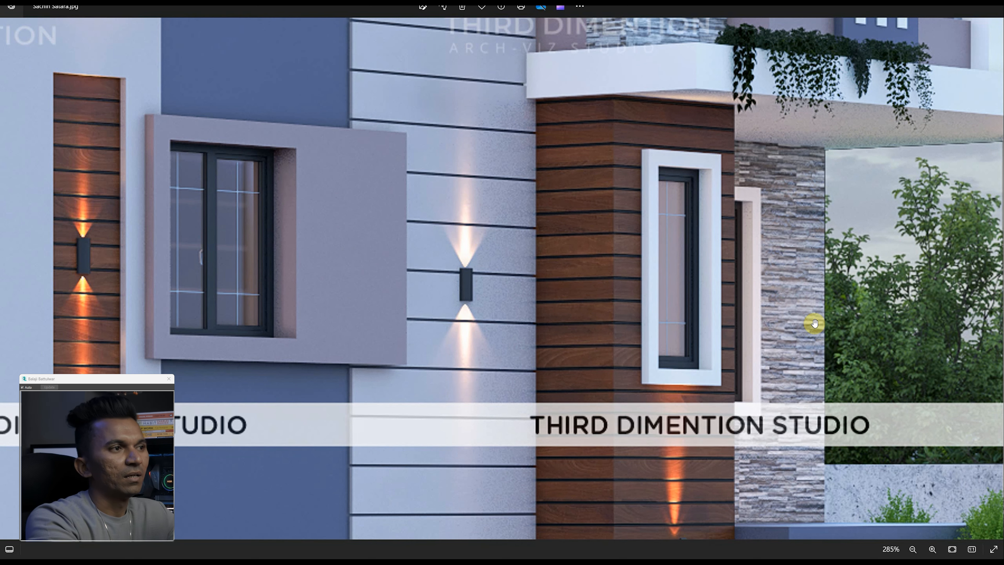
pyautogui.scroll(3, 814, 324)
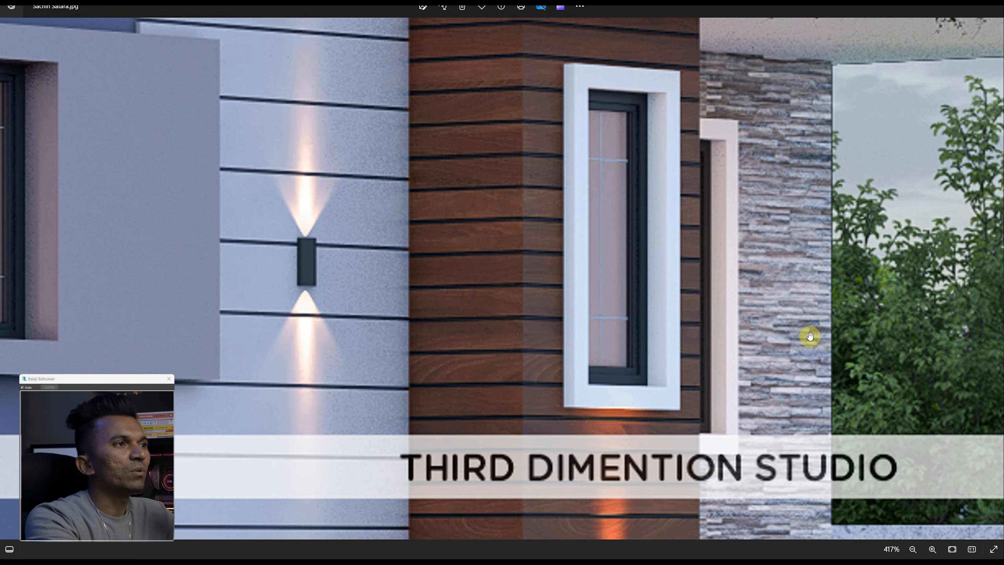
pyautogui.moveTo(802, 336); pyautogui.dragTo(771, 344)
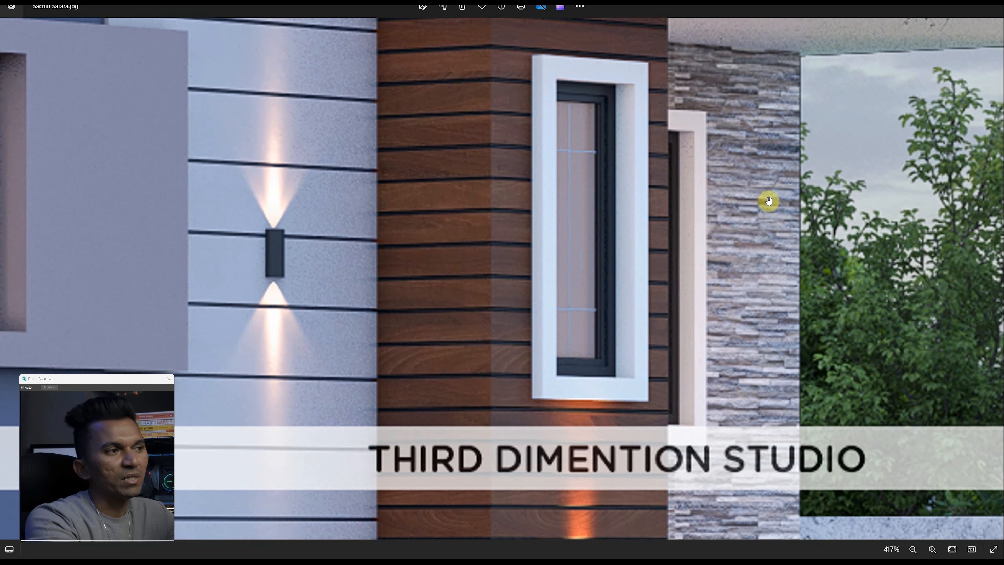
pyautogui.scroll(-12, 767, 280)
pyautogui.click(939, 9)
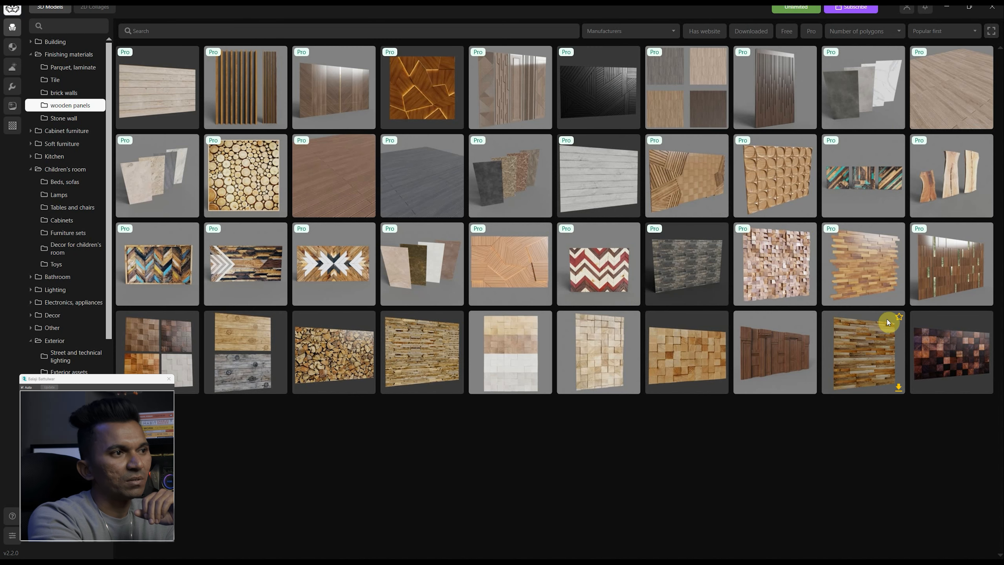
# Import the horizontal wood-strip decor panel from the library into 3ds Max and move it outside the room
pyautogui.click(900, 388)
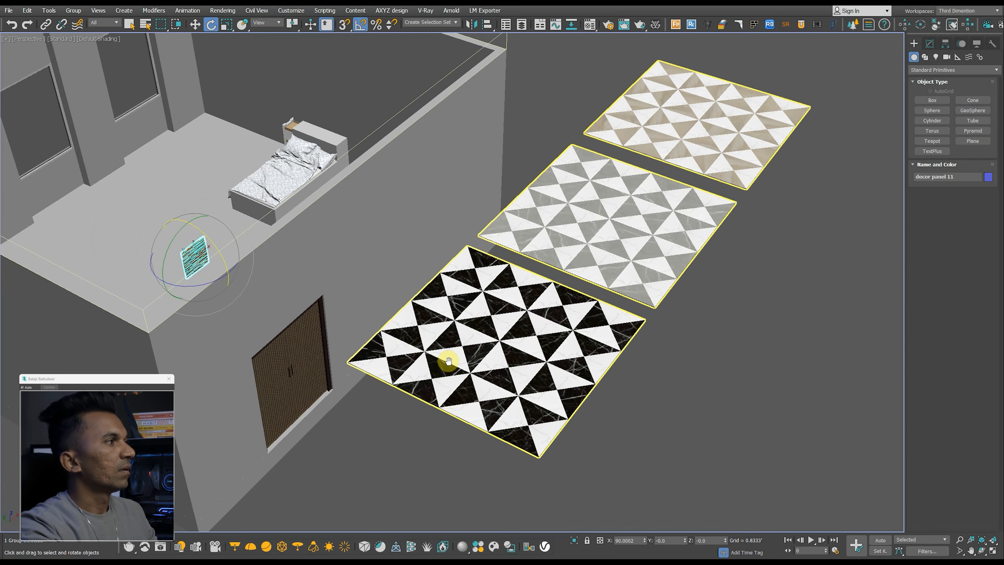
pyautogui.scroll(-2, 449, 361)
pyautogui.scroll(3, 233, 322)
pyautogui.press('w')
pyautogui.scroll(-3, 244, 250)
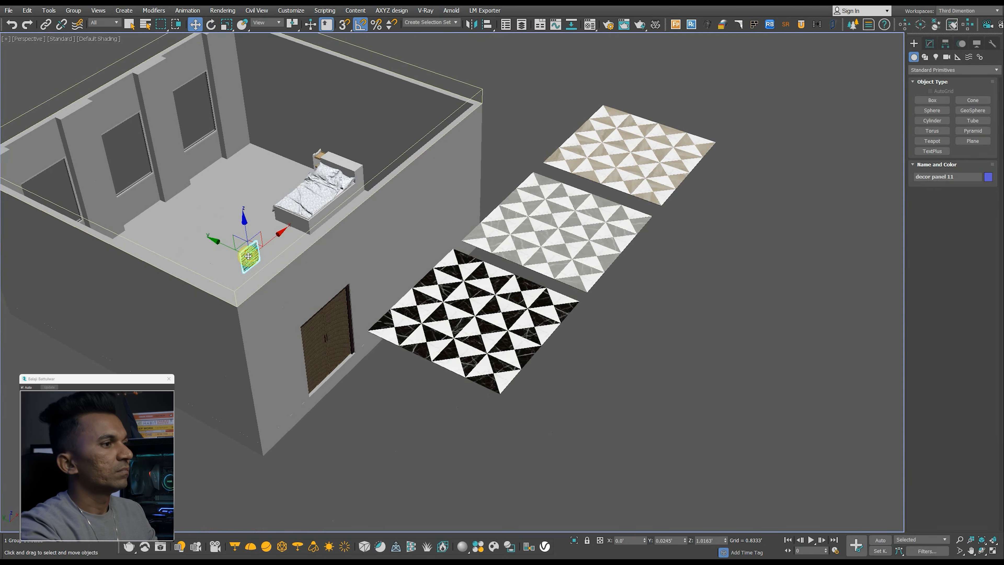
pyautogui.moveTo(241, 245); pyautogui.dragTo(623, 416)
# Make one copy of the wood-strip panel, snapped edge to edge beside the original, and inspect the joined panels
pyautogui.moveTo(623, 416)
pyautogui.keyDown('alt'); pyautogui.mouseDown(button='middle')
pyautogui.moveTo(634, 426)
pyautogui.moveTo(623, 429)
pyautogui.mouseUp(button='middle'); pyautogui.keyUp('alt')
pyautogui.press('z')
pyautogui.scroll(-1, 623, 429)
pyautogui.press('s')
pyautogui.moveTo(285, 184)
pyautogui.keyDown('shift'); pyautogui.mouseDown()
pyautogui.moveTo(643, 161)
pyautogui.moveTo(642, 101)
pyautogui.mouseUp(); pyautogui.keyUp('shift')
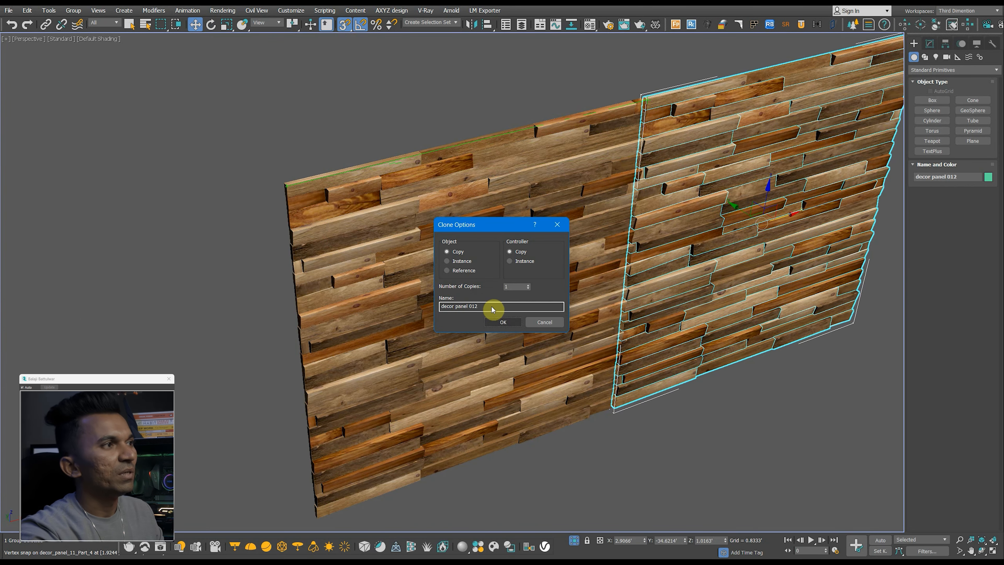
pyautogui.click(498, 320)
pyautogui.click(810, 420)
pyautogui.moveTo(809, 420); pyautogui.dragTo(789, 343, button='middle')
pyautogui.scroll(3, 789, 342)
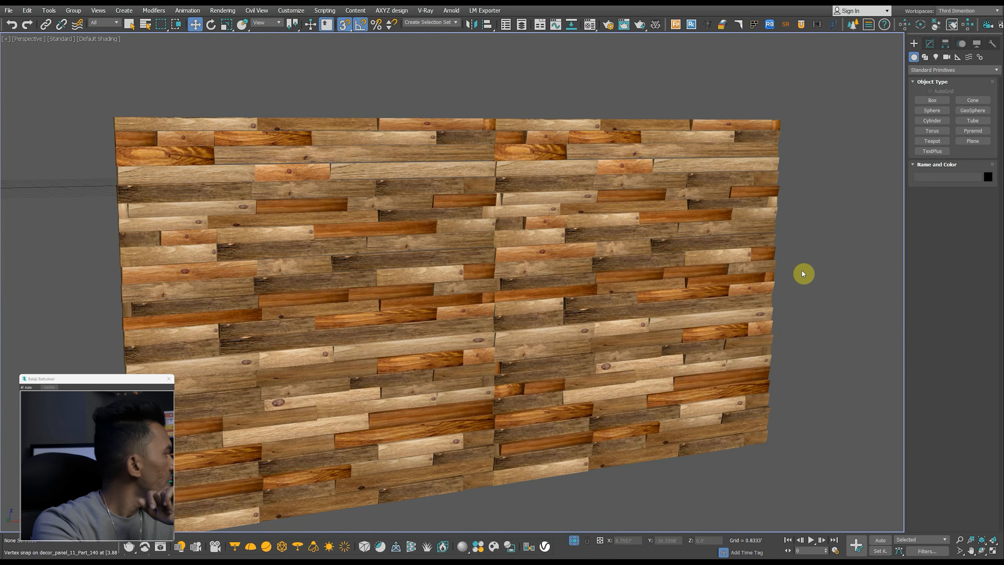
pyautogui.scroll(-2, 844, 300)
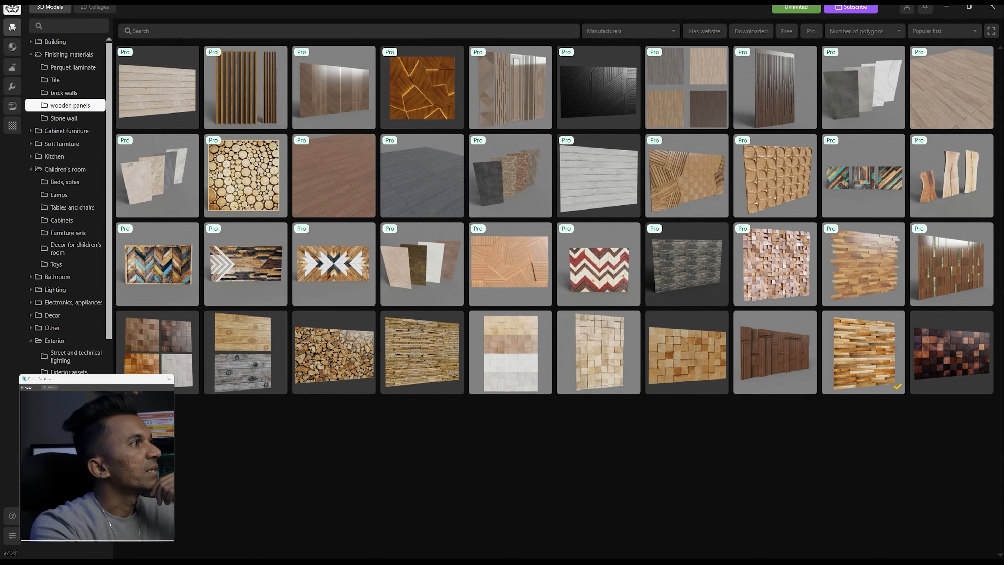
# Switch to the browser's 3D Hamster tariffs page and examine the Pro plan's monthly price
pyautogui.hotkey('alt', 'Tab')
pyautogui.click(427, 65)
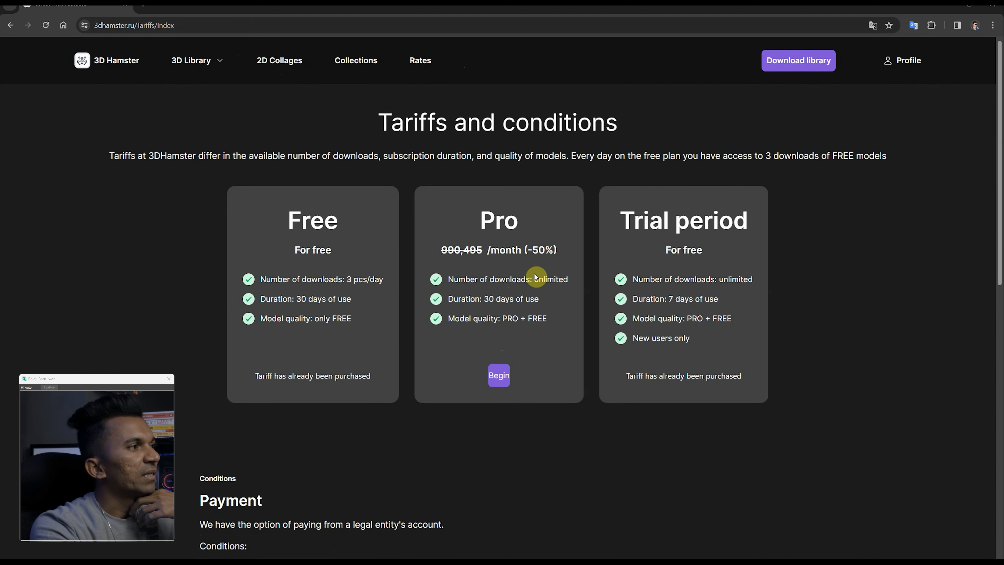
pyautogui.doubleClick(473, 250)
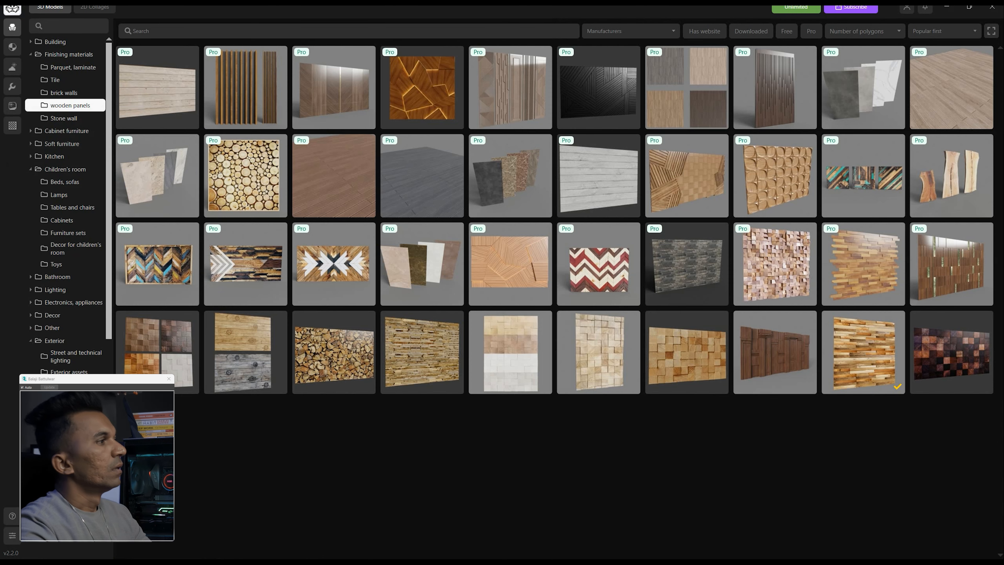
# In the Gmail message about the purchase from India, find the 365-day subscription price and search Google for "8990 rubles"
pyautogui.moveTo(0, 241); pyautogui.dragTo(375, 5)
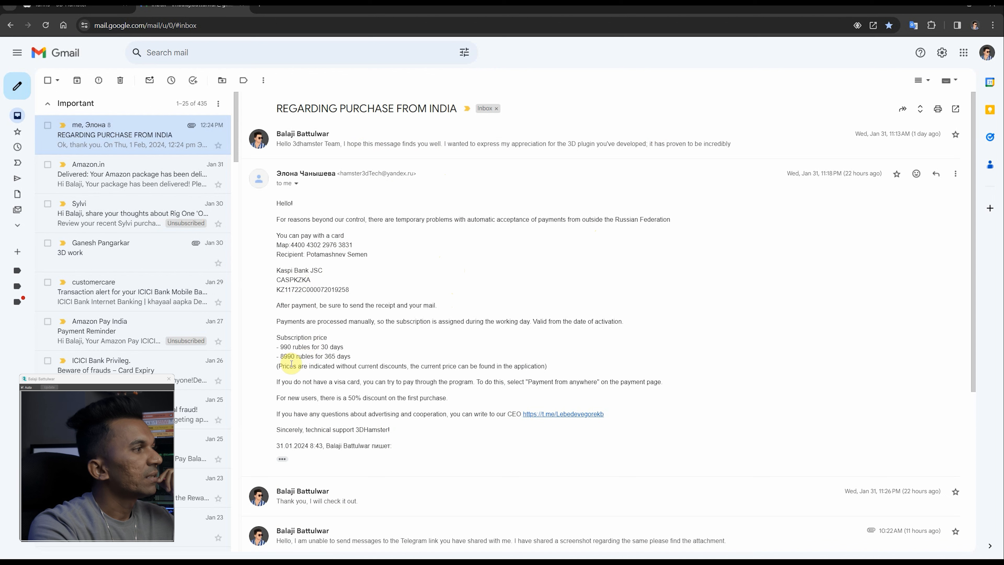
pyautogui.moveTo(280, 356); pyautogui.dragTo(314, 357)
pyautogui.click(314, 357)
pyautogui.rightClick(314, 356)
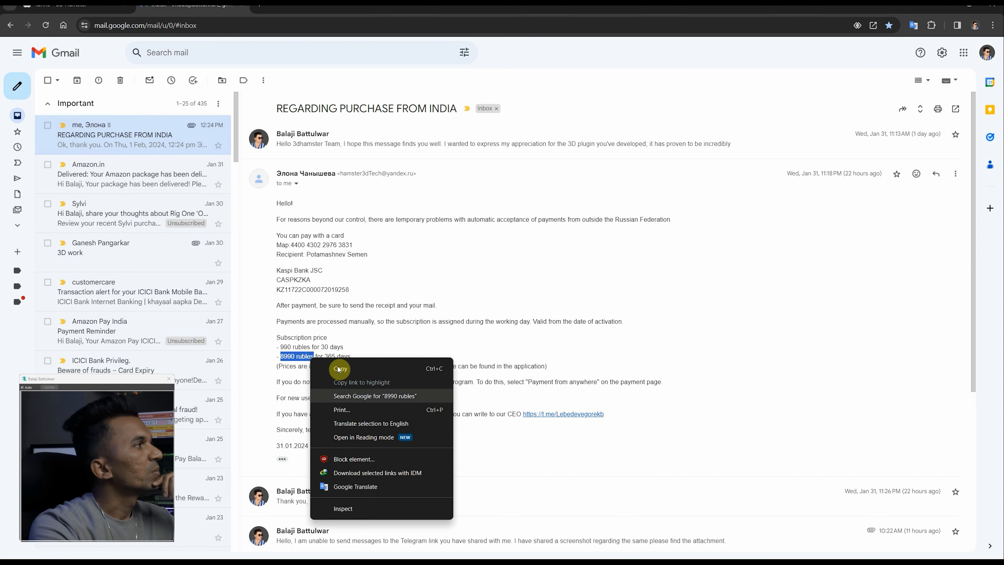
pyautogui.click(354, 395)
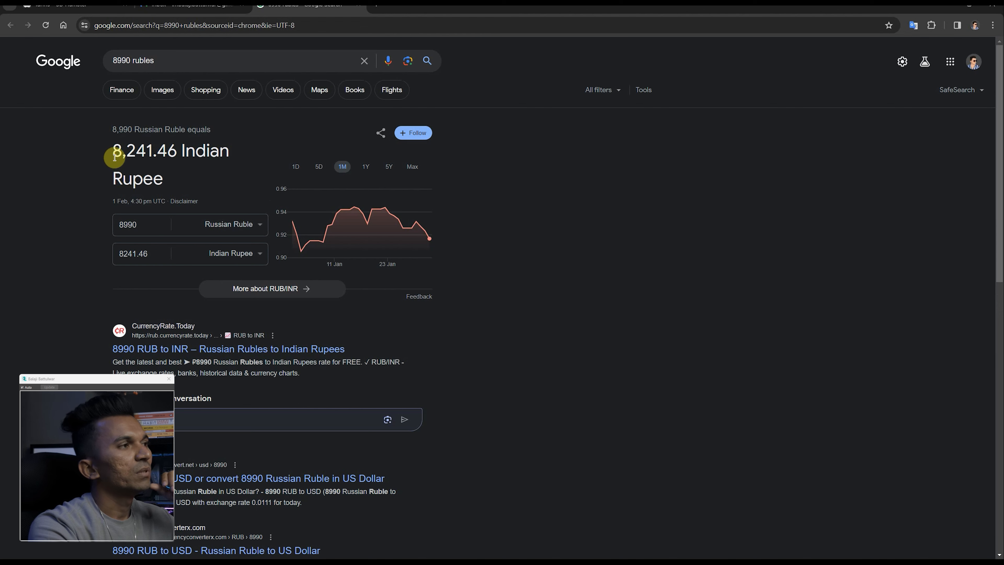
# Return to the 3D Hamster library and examine the material application options in its application settings
pyautogui.click(947, 7)
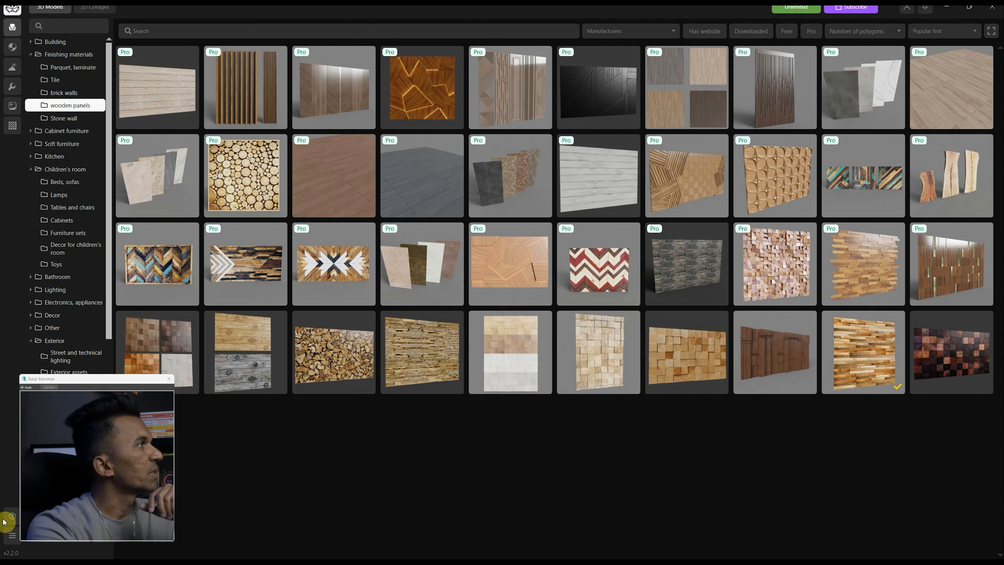
pyautogui.click(11, 534)
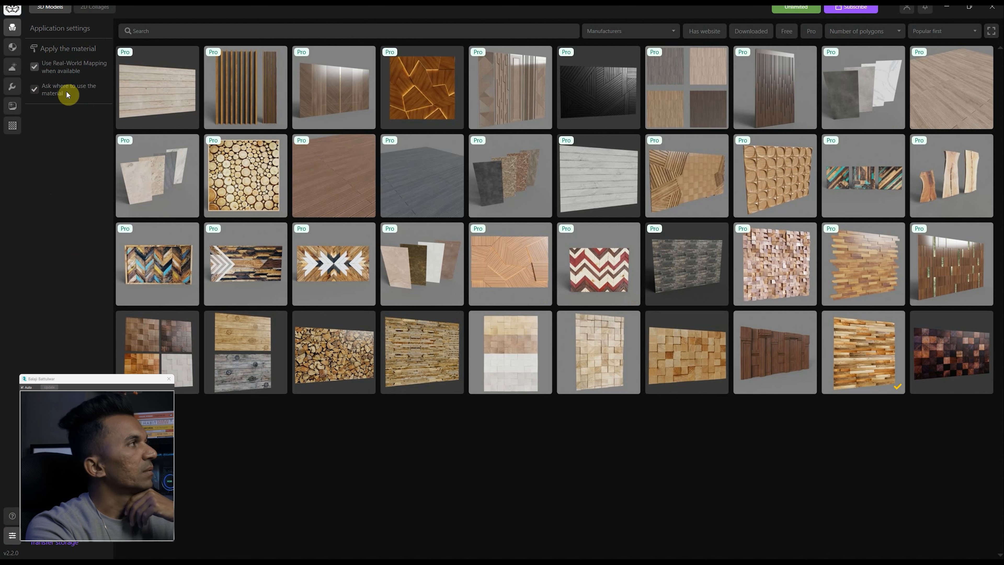
pyautogui.moveTo(61, 69)
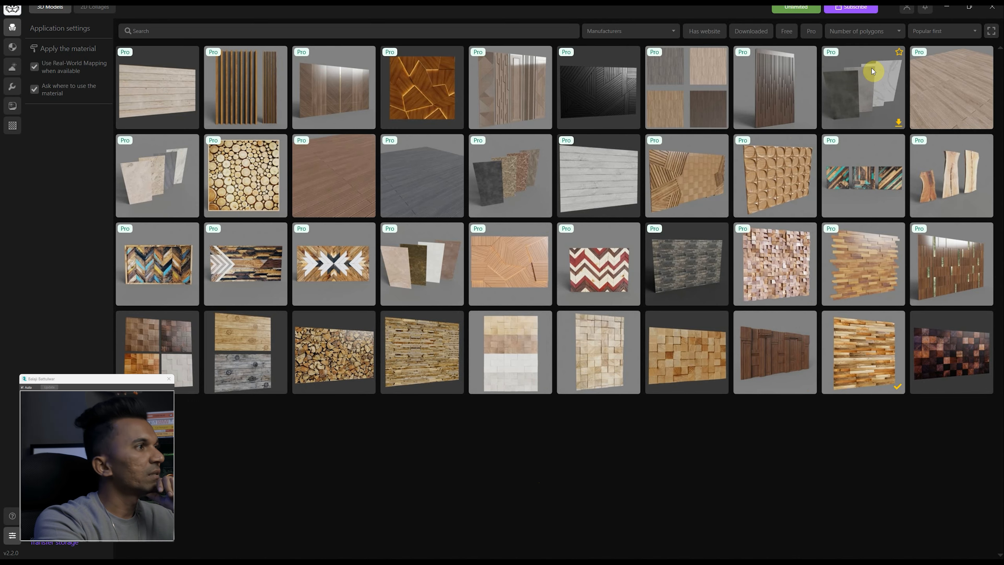
# Switch back to the browser's tariffs page and examine the download limits and model quality of the Trial period and Free plans
pyautogui.click(941, 15)
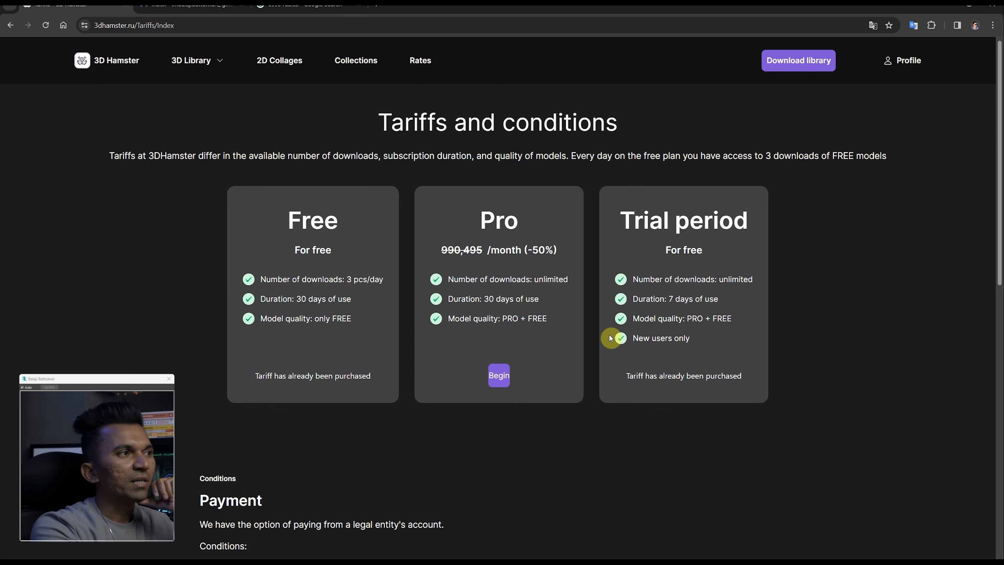
pyautogui.moveTo(621, 223); pyautogui.dragTo(736, 235)
pyautogui.moveTo(740, 280); pyautogui.dragTo(741, 339)
pyautogui.click(740, 339)
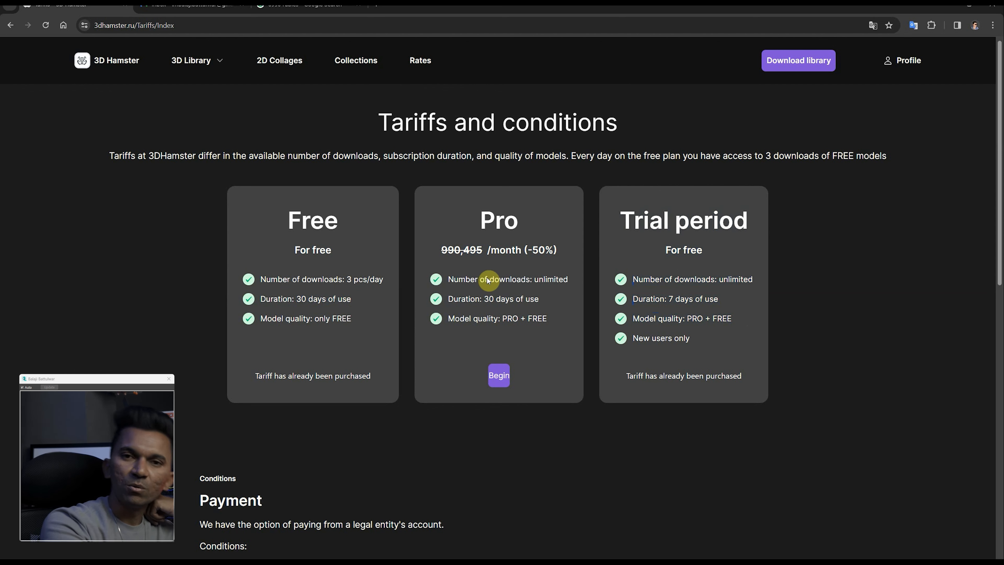
pyautogui.moveTo(679, 280); pyautogui.dragTo(721, 283)
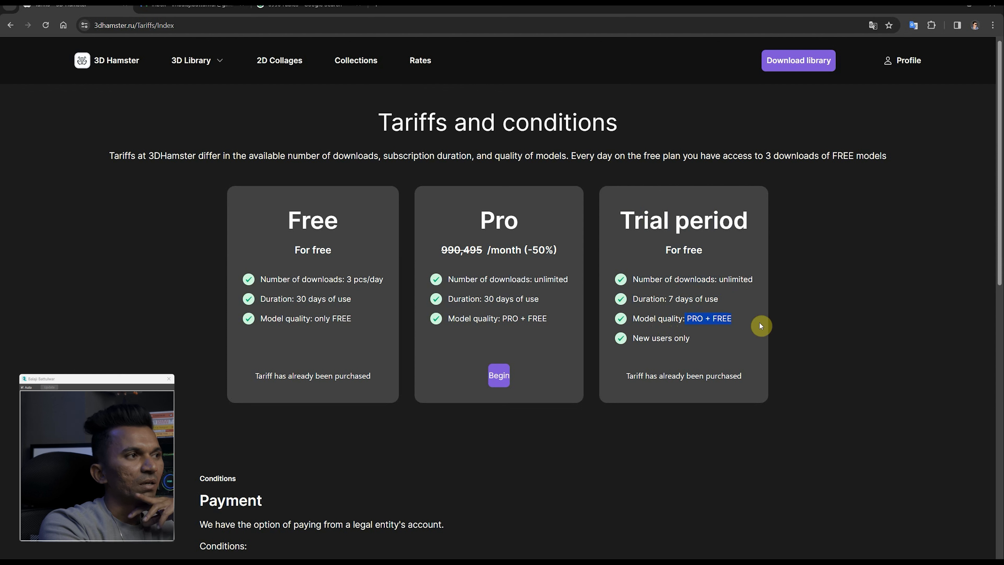
pyautogui.click(758, 329)
pyautogui.click(693, 343)
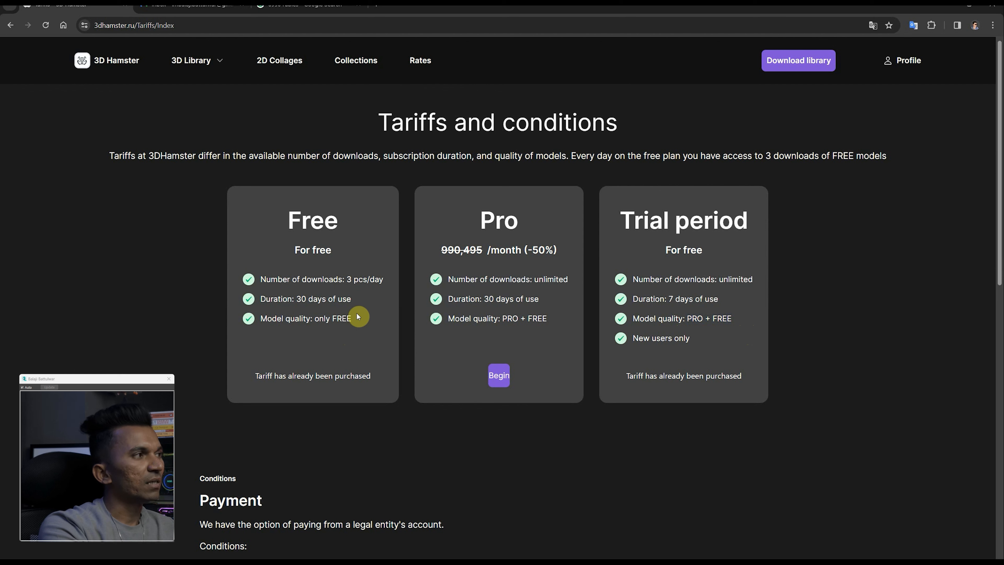
pyautogui.moveTo(347, 280); pyautogui.dragTo(366, 281)
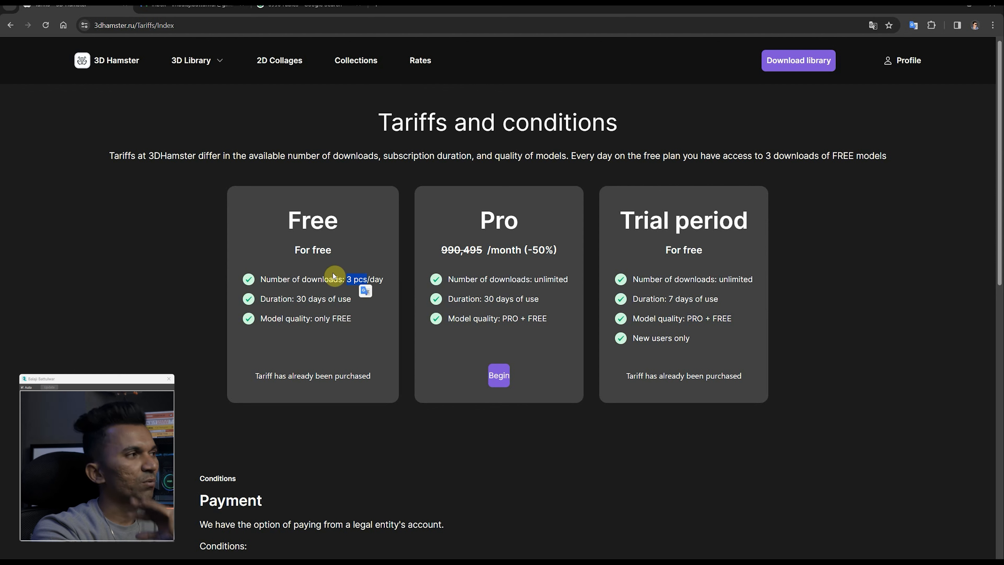
pyautogui.moveTo(315, 319); pyautogui.dragTo(337, 322)
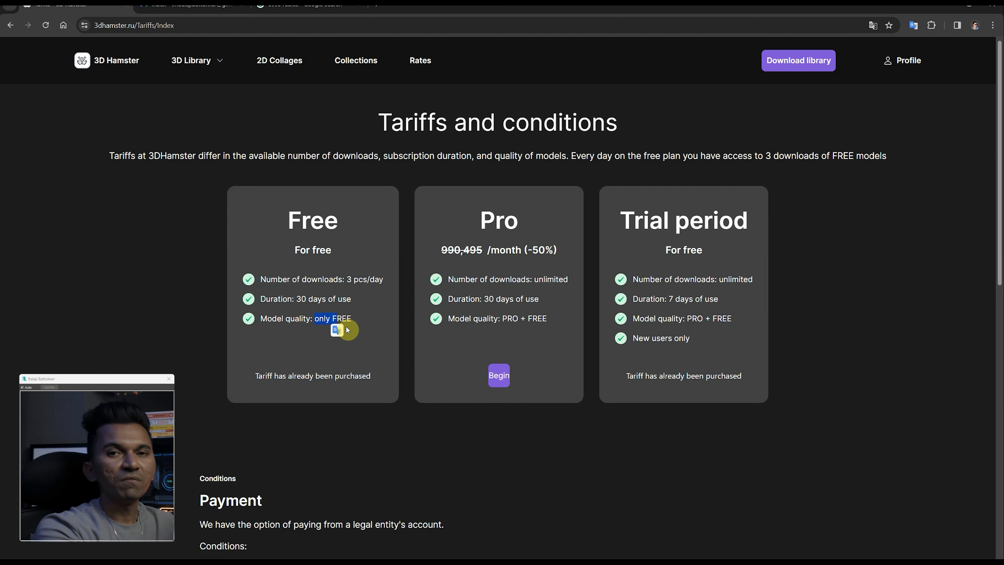